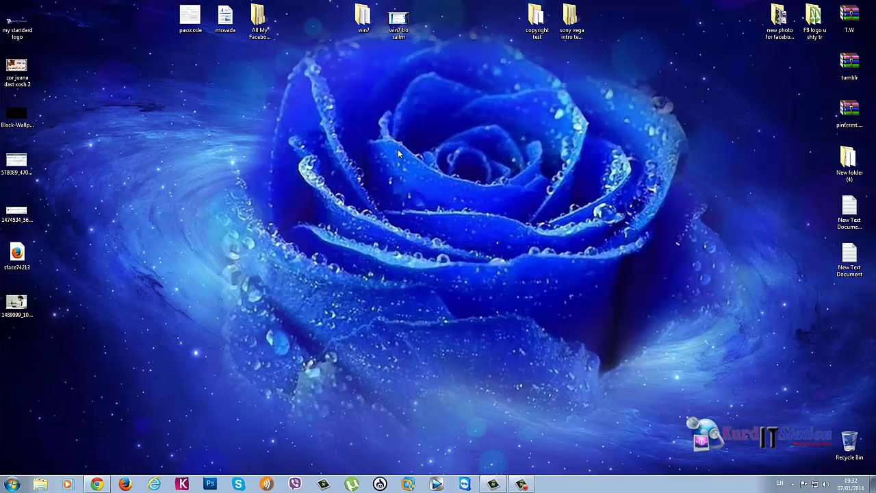
pyautogui.rightClick(398, 149)
pyautogui.click(416, 187)
pyautogui.rightClick(382, 158)
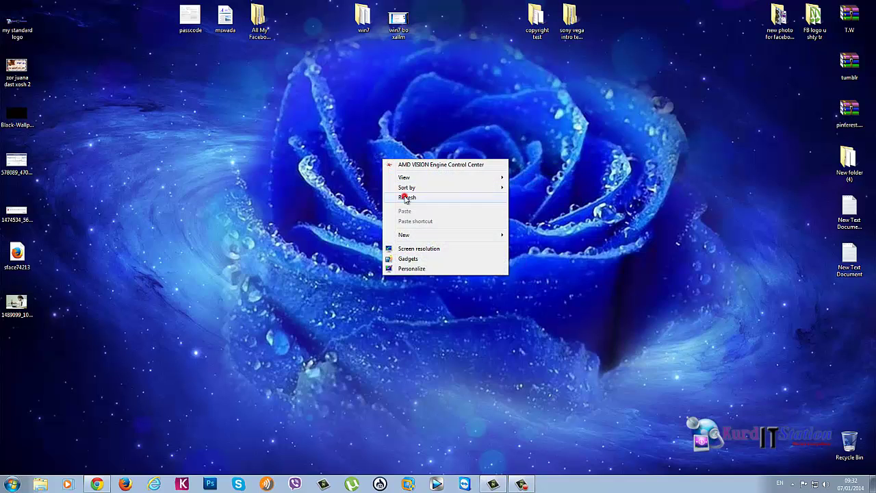
pyautogui.click(406, 198)
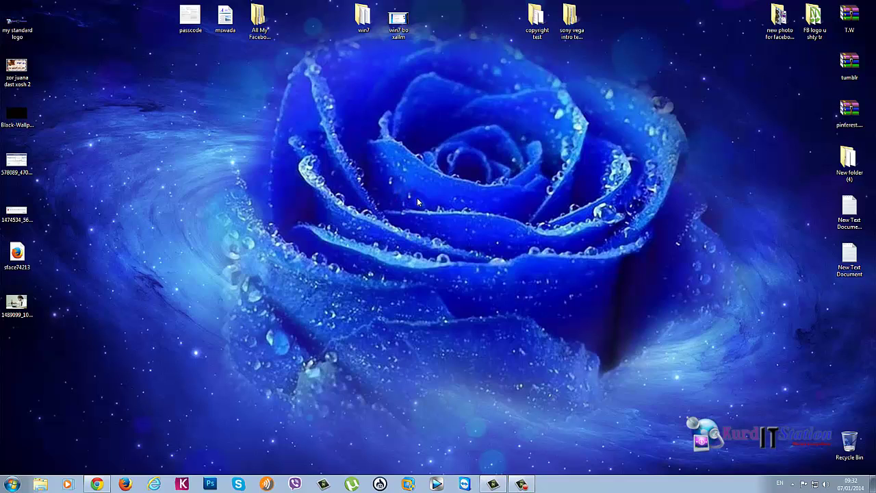
pyautogui.rightClick(413, 168)
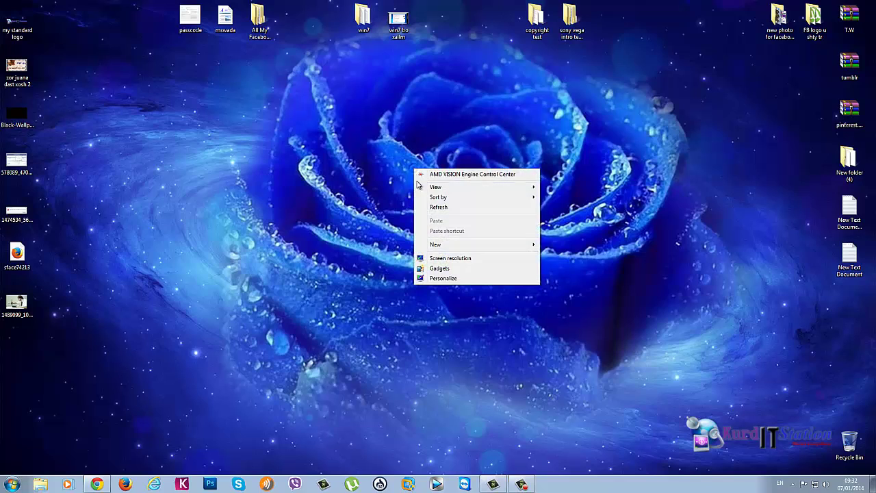
pyautogui.click(433, 209)
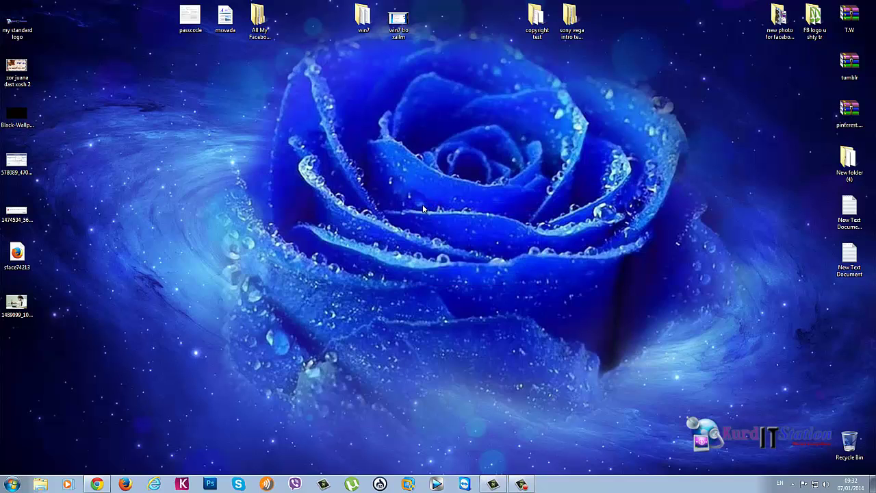
pyautogui.rightClick(401, 174)
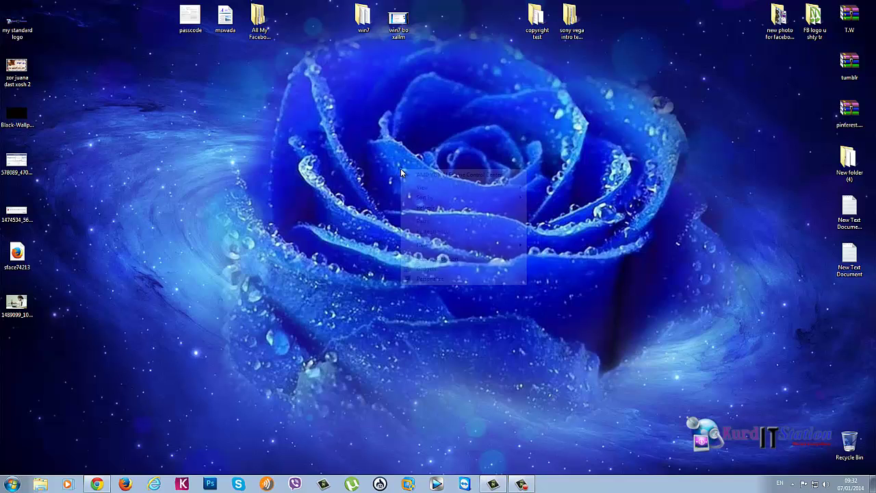
pyautogui.click(419, 207)
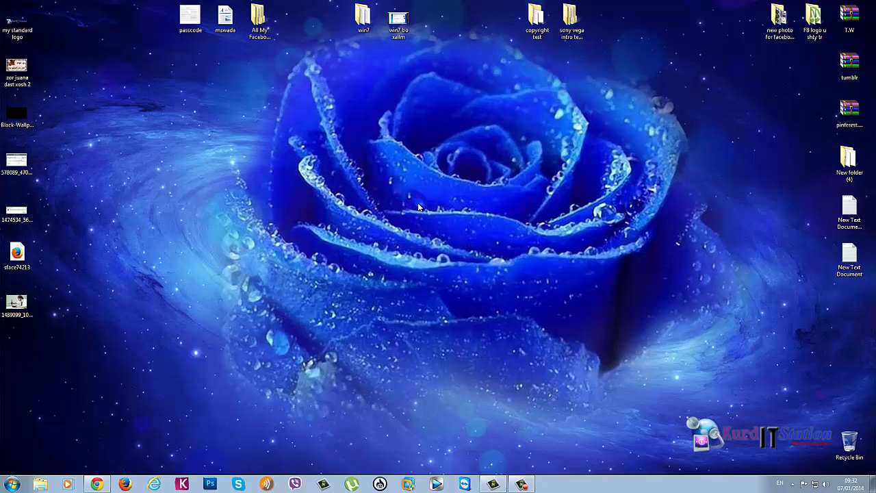
pyautogui.rightClick(407, 163)
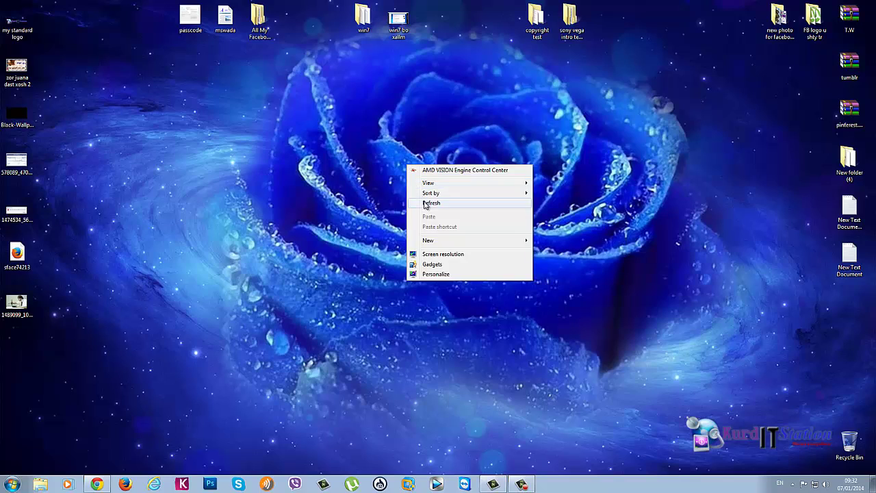
pyautogui.click(422, 199)
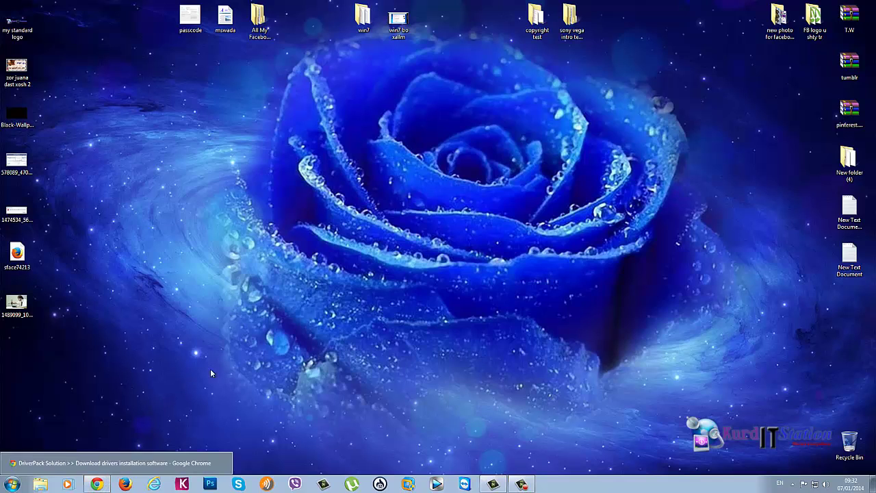
# - Switch to Chrome and look over the Lite and DVD versions on the DriverPack Solution page drp.su/download.htm
pyautogui.click(101, 482)
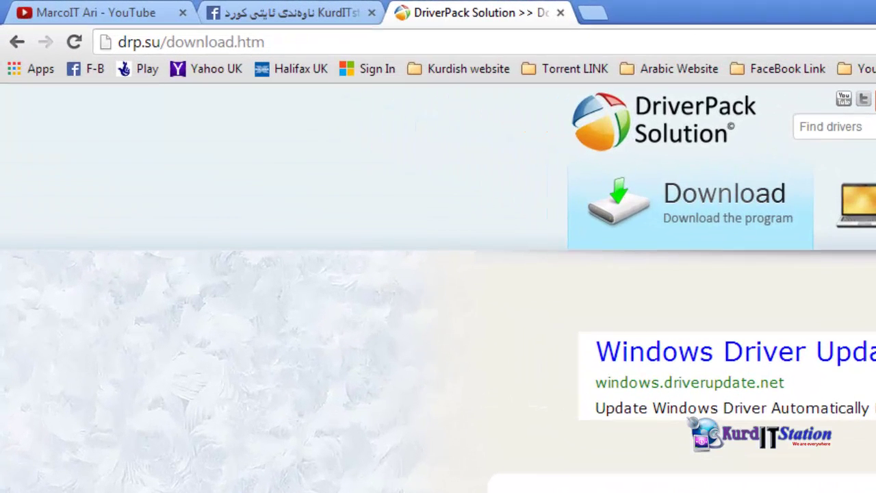
pyautogui.moveTo(274, 40); pyautogui.dragTo(115, 45)
pyautogui.click(277, 40)
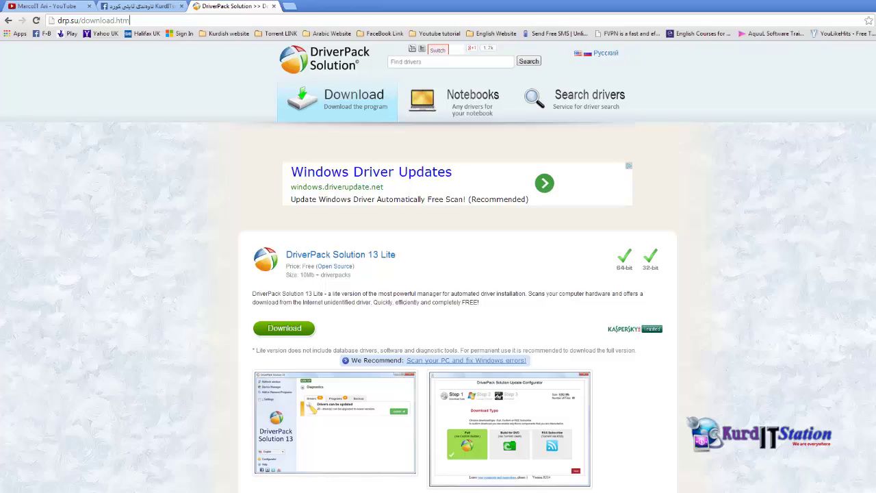
pyautogui.scroll(-2, 873, 141)
pyautogui.scroll(1, 872, 142)
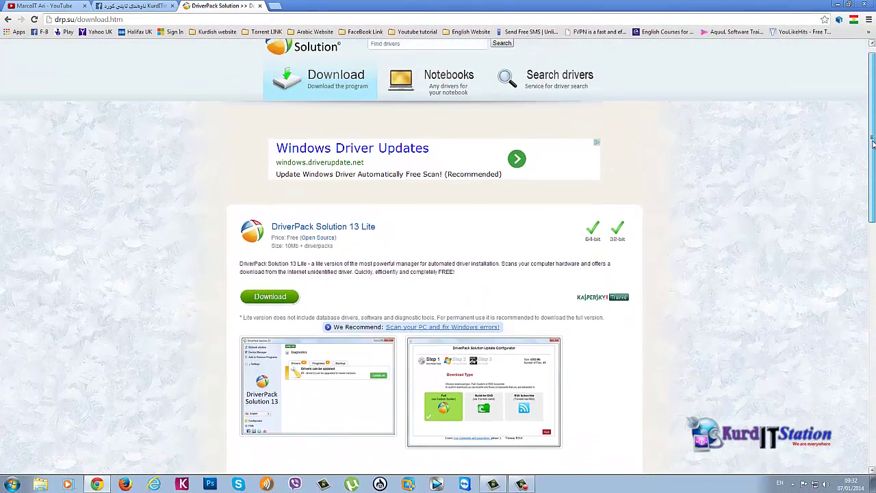
pyautogui.scroll(-1, 873, 141)
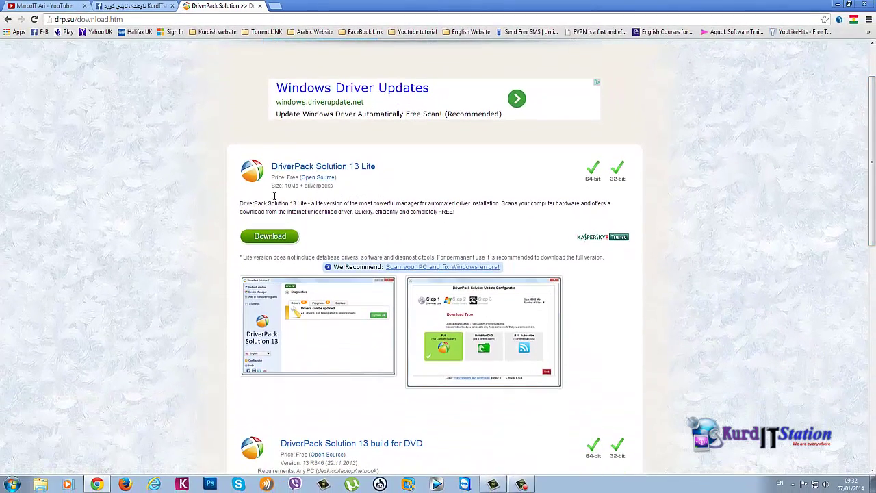
pyautogui.scroll(-4, 467, 191)
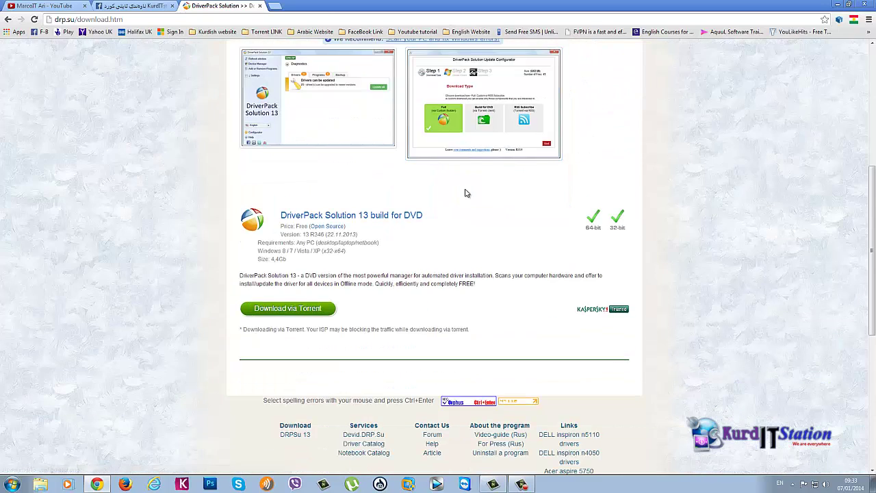
pyautogui.scroll(-1, 464, 193)
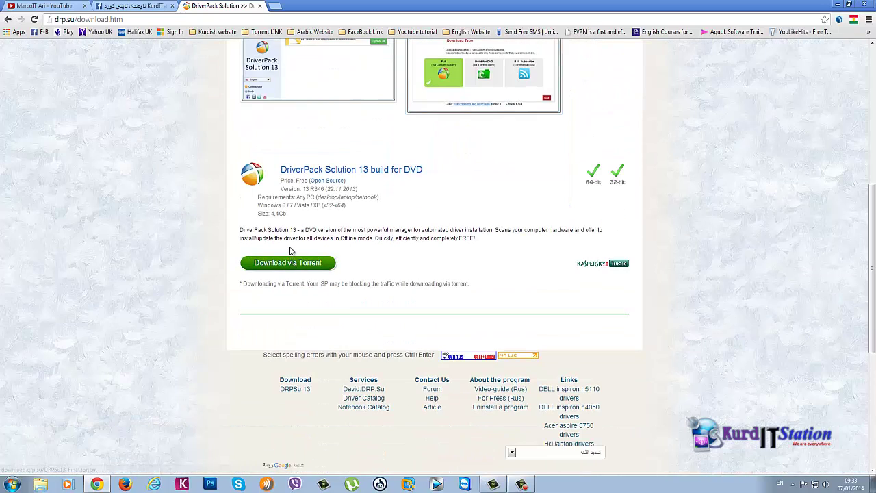
pyautogui.scroll(1, 423, 249)
pyautogui.scroll(1, 424, 249)
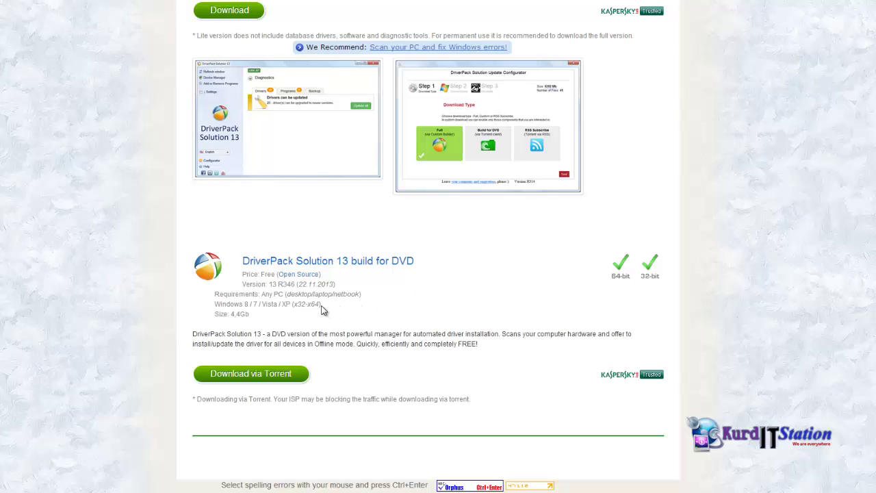
# - Examine the supported Windows versions, requirements and size of DriverPack Solution 13 build for DVD
pyautogui.moveTo(324, 310); pyautogui.dragTo(182, 293)
pyautogui.click(130, 281)
pyautogui.click(248, 315)
pyautogui.click(258, 315)
pyautogui.scroll(-2, 343, 320)
pyautogui.scroll(2, 343, 320)
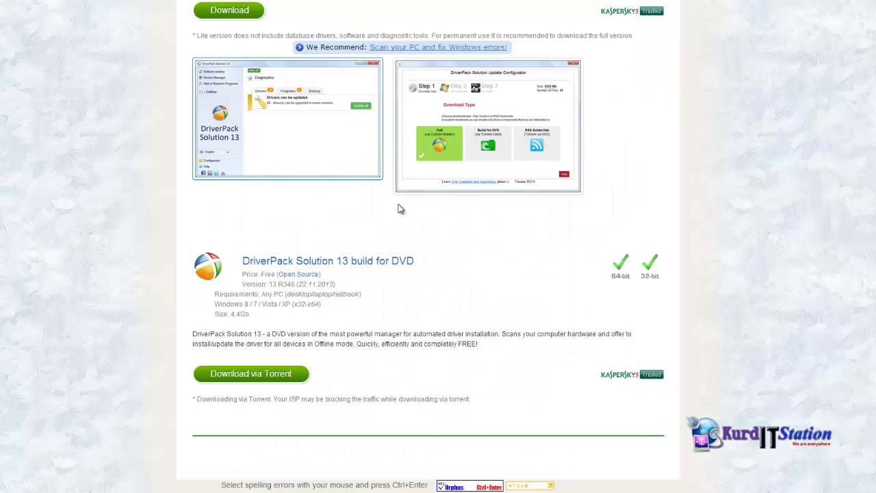
pyautogui.scroll(-1, 394, 234)
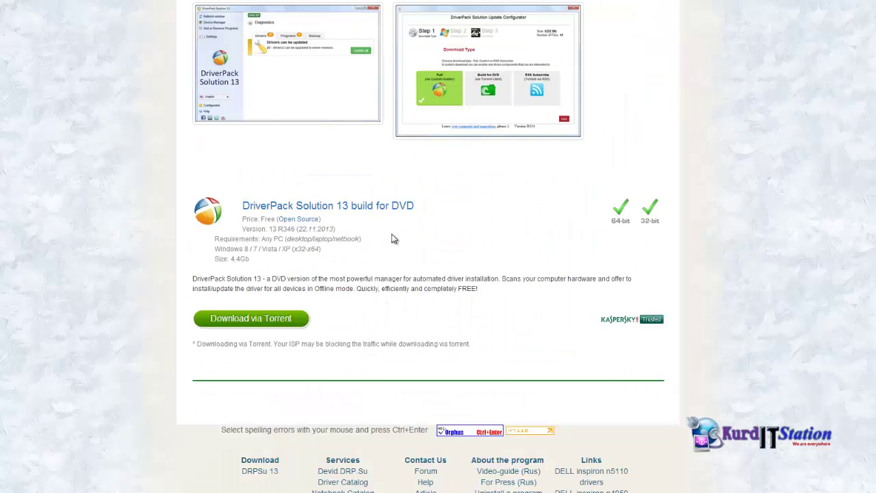
pyautogui.scroll(5, 262, 325)
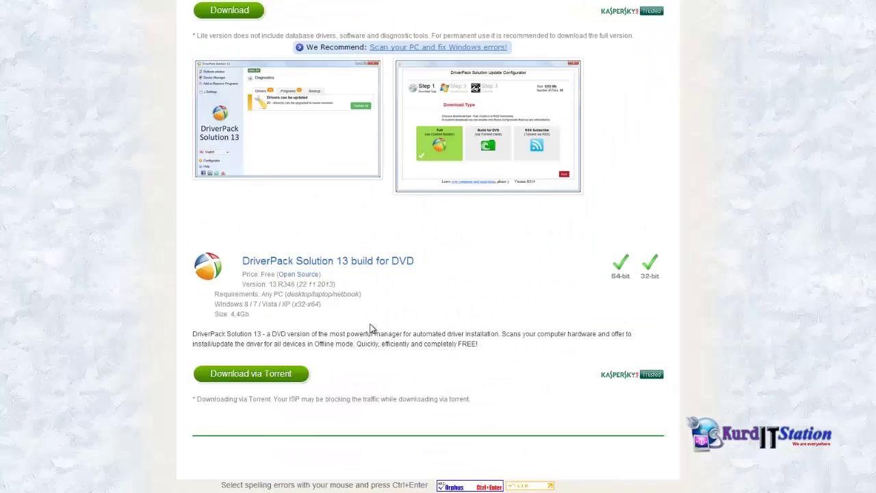
pyautogui.scroll(-5, 375, 323)
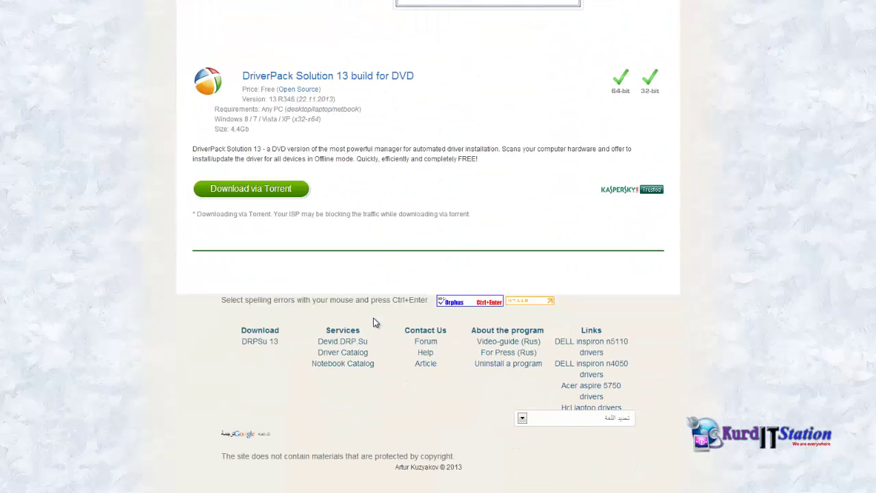
# - Download the torrent for DriverPack Solution 13 build for DVD and save it to the Desktop as DRPSu13-Final
pyautogui.click(253, 190)
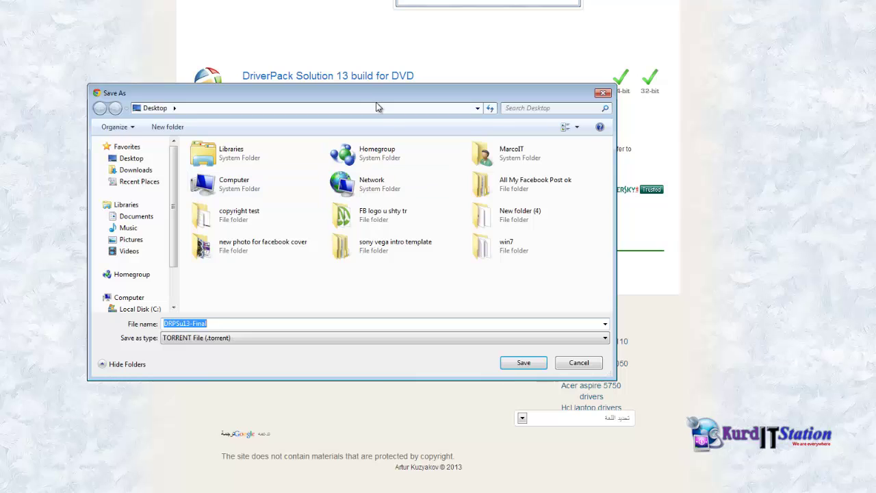
pyautogui.moveTo(365, 97); pyautogui.dragTo(417, 81)
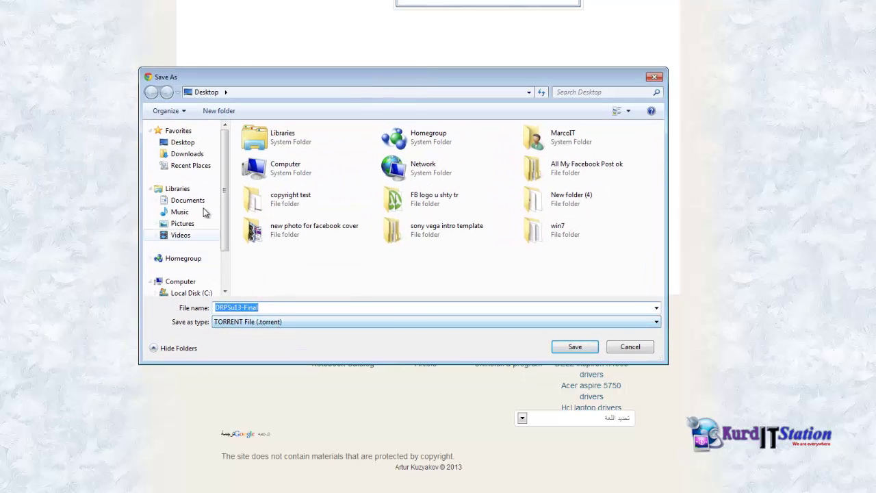
pyautogui.click(182, 142)
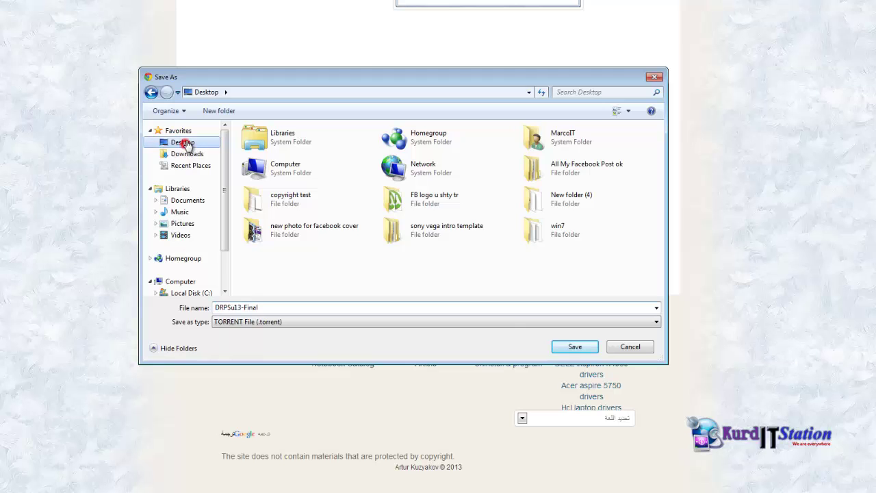
pyautogui.click(566, 348)
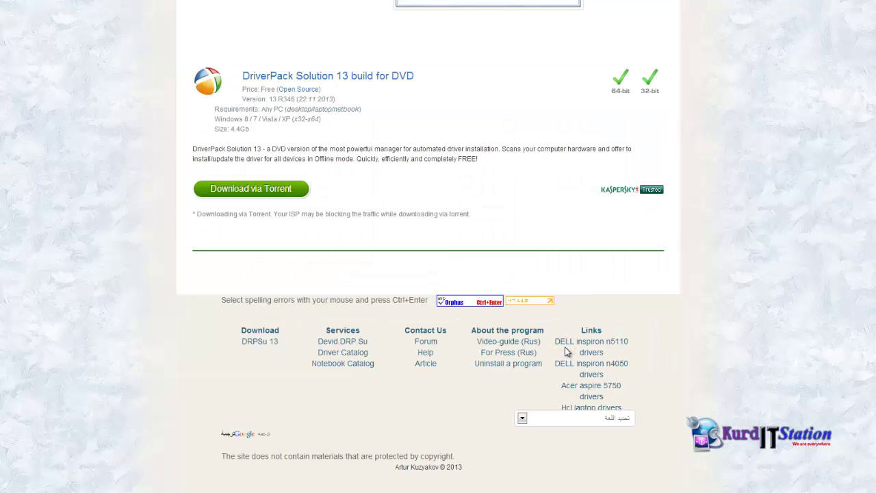
# - Move the DRPSu13-Final torrent file to an empty area of the desktop and open it in µTorrent
pyautogui.click(840, 7)
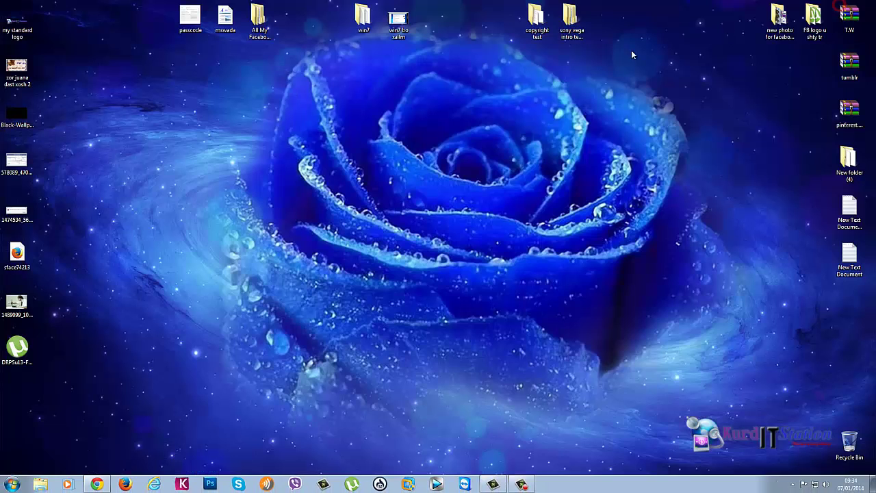
pyautogui.moveTo(26, 348); pyautogui.dragTo(269, 159)
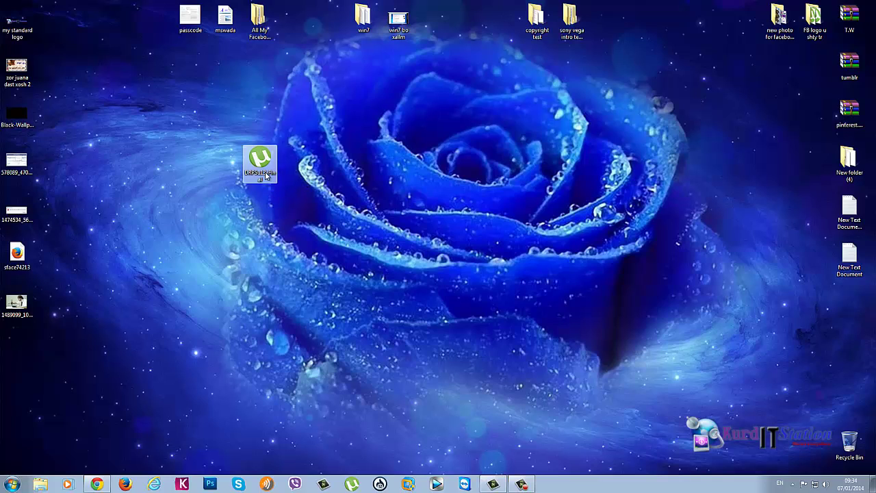
pyautogui.doubleClick(266, 164)
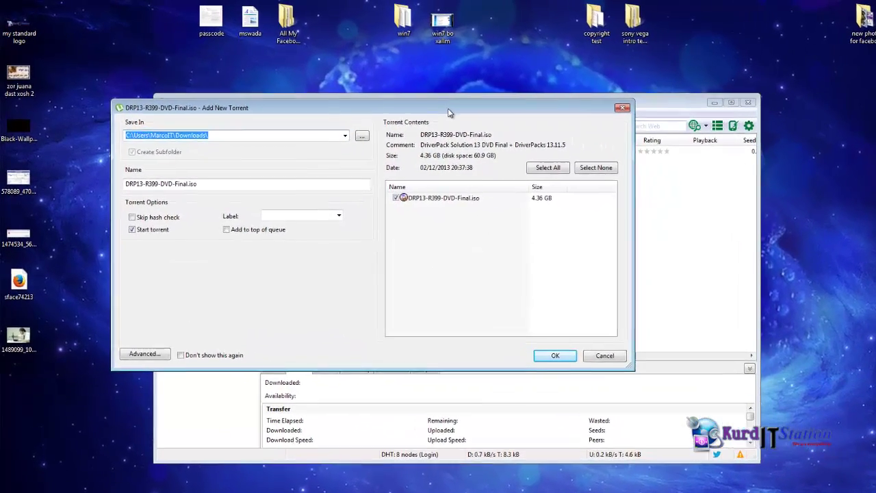
# - Add the DRP13-R399-DVD-Final.iso torrent with the Downloads folder as its save location and start the download
pyautogui.moveTo(405, 96); pyautogui.dragTo(507, 107)
pyautogui.moveTo(566, 121)
pyautogui.mouseDown()
pyautogui.moveTo(571, 113)
pyautogui.moveTo(556, 109)
pyautogui.mouseUp()
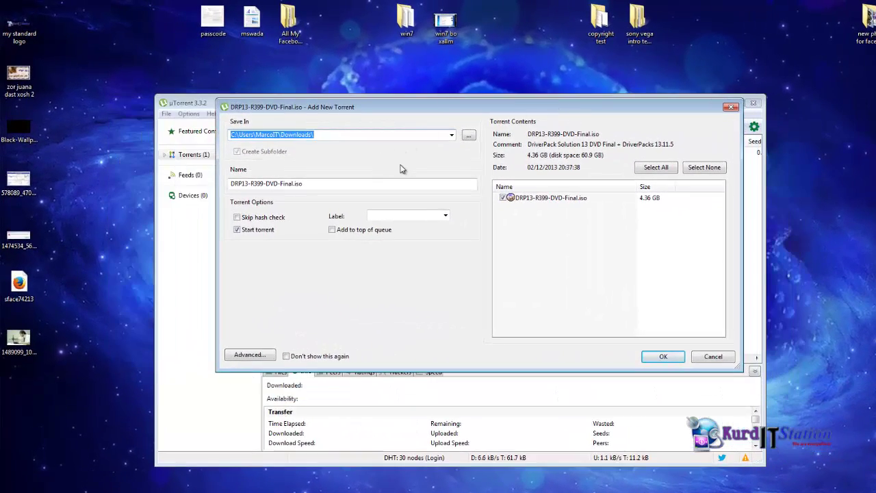
pyautogui.click(238, 135)
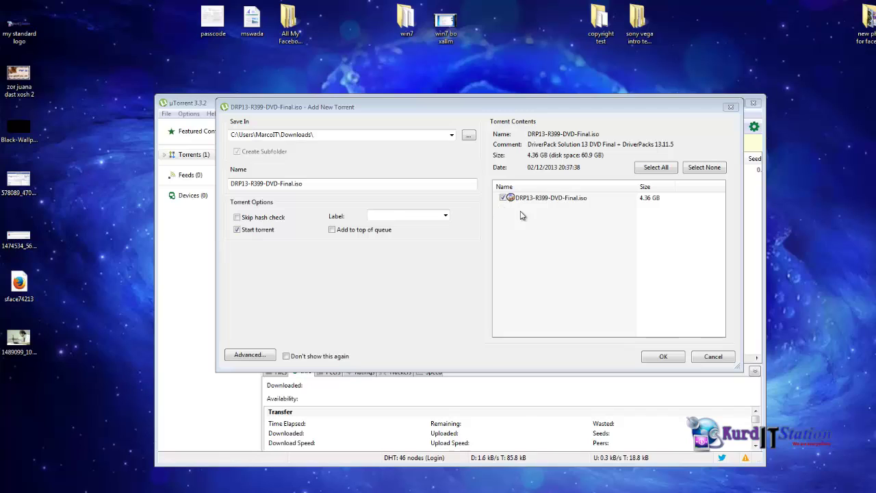
pyautogui.click(661, 357)
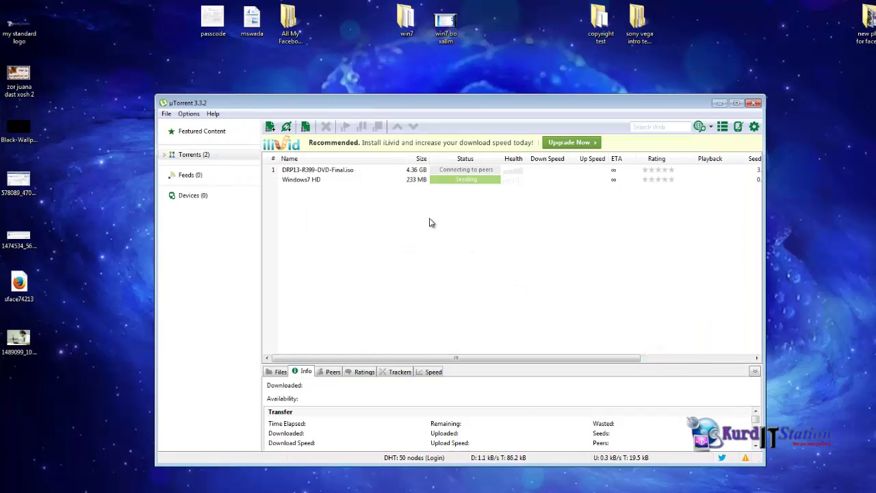
# - Remove the Windows7 HD torrent from the list, giving it a star rating in the confirmation
pyautogui.click(349, 182)
pyautogui.rightClick(349, 183)
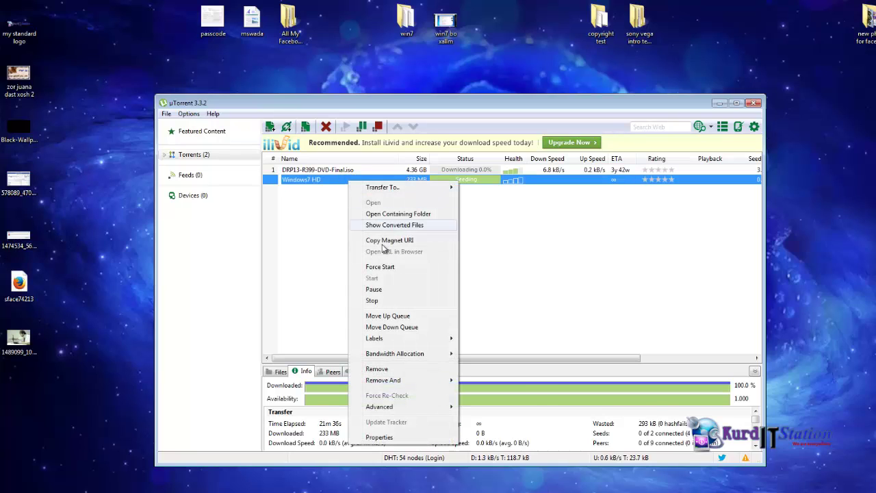
pyautogui.click(399, 371)
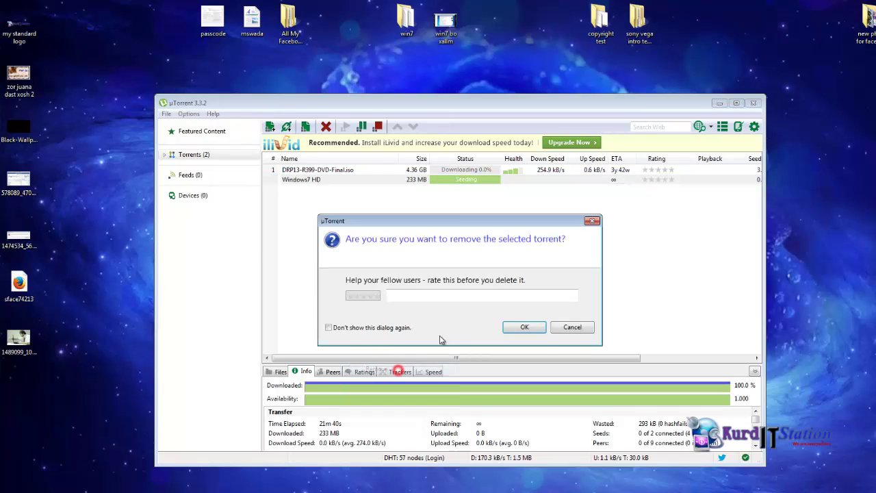
pyautogui.click(376, 296)
pyautogui.click(516, 328)
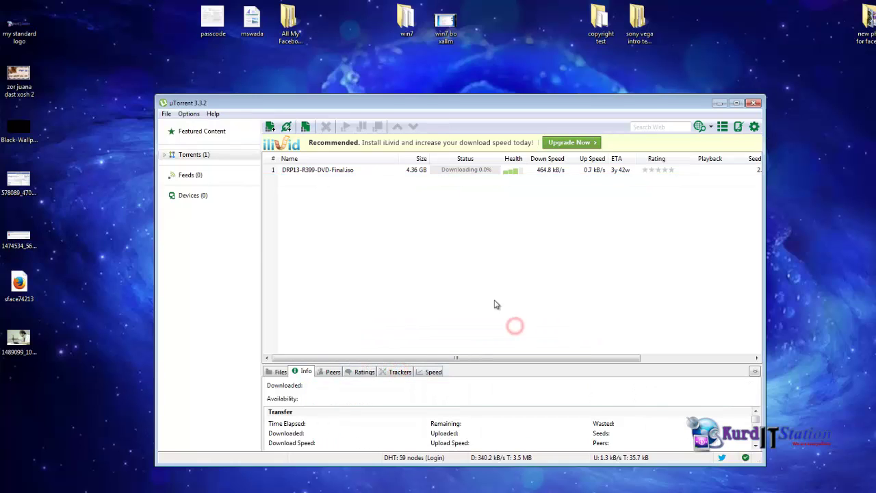
# - Review the port used for incoming connections in the Connection preferences and accept the dialog
pyautogui.click(341, 169)
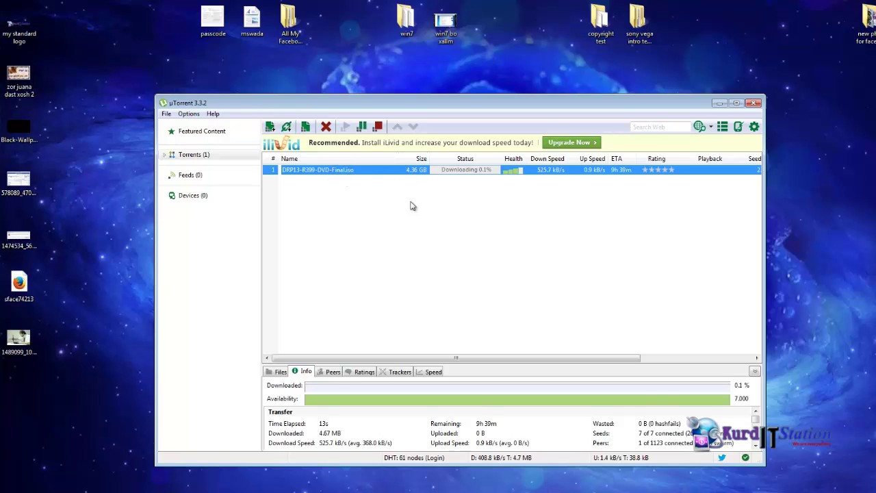
pyautogui.moveTo(483, 104); pyautogui.dragTo(479, 89)
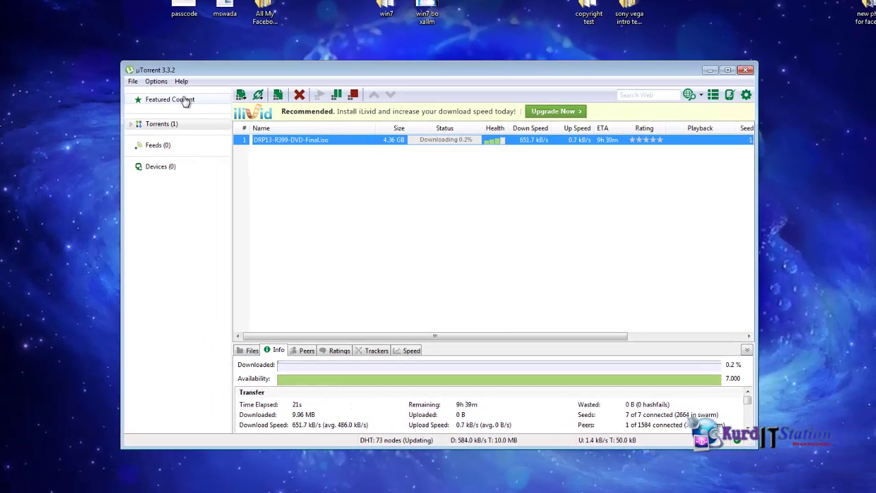
pyautogui.click(156, 81)
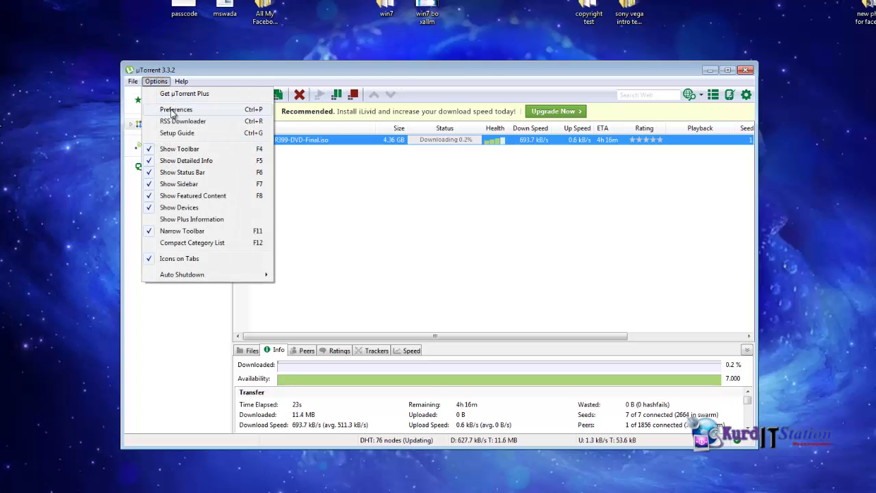
pyautogui.click(172, 110)
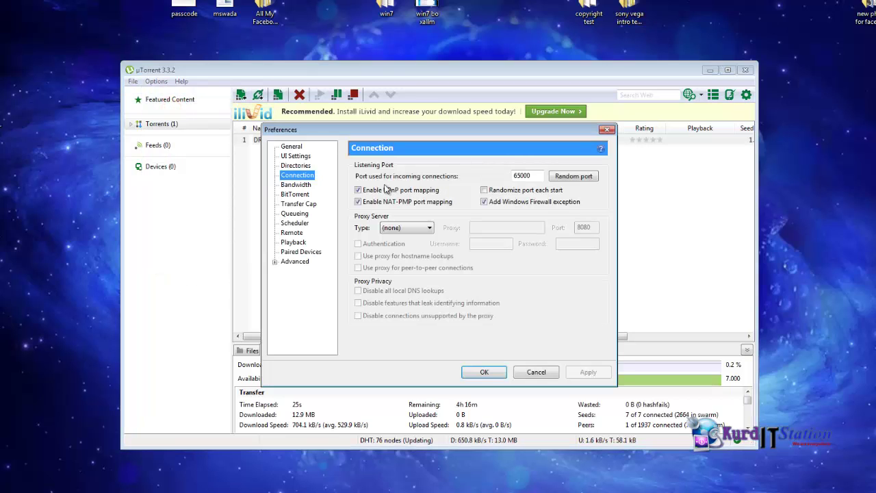
pyautogui.doubleClick(535, 176)
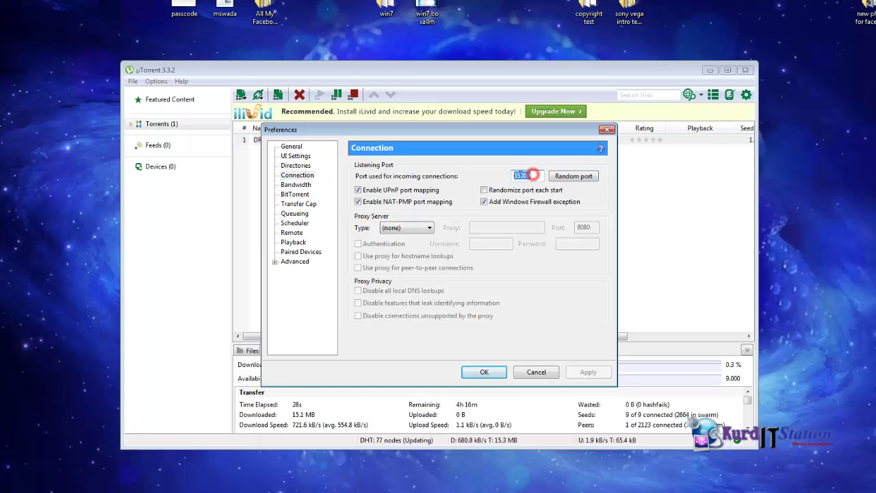
pyautogui.click(484, 372)
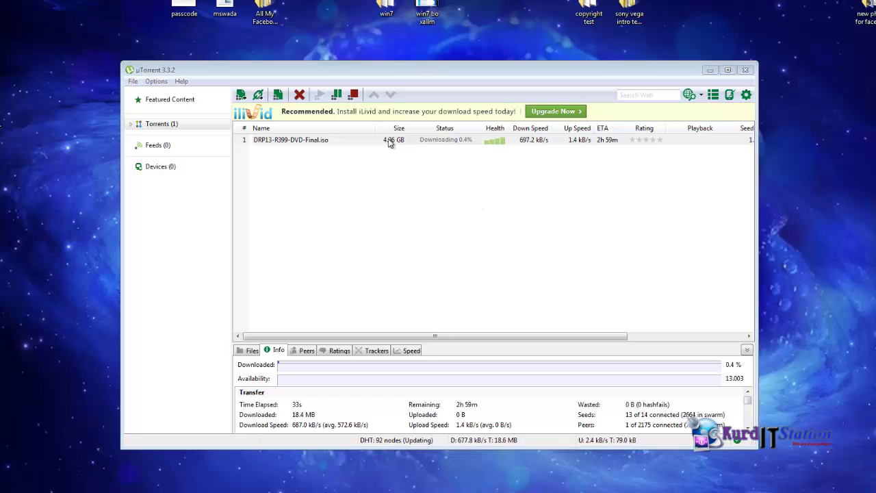
# - Monitor the DRP13-R399-DVD-Final.iso download until it completes and dismiss the completion notification
pyautogui.click(356, 141)
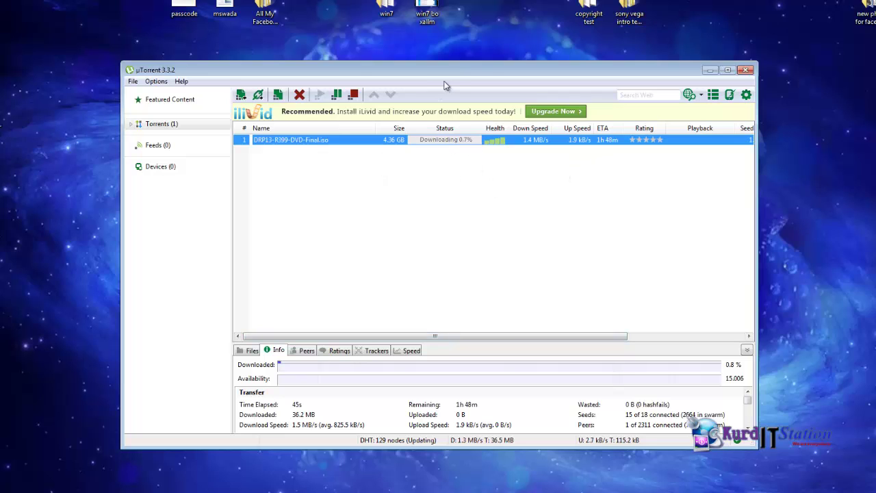
pyautogui.moveTo(452, 70); pyautogui.dragTo(473, 68)
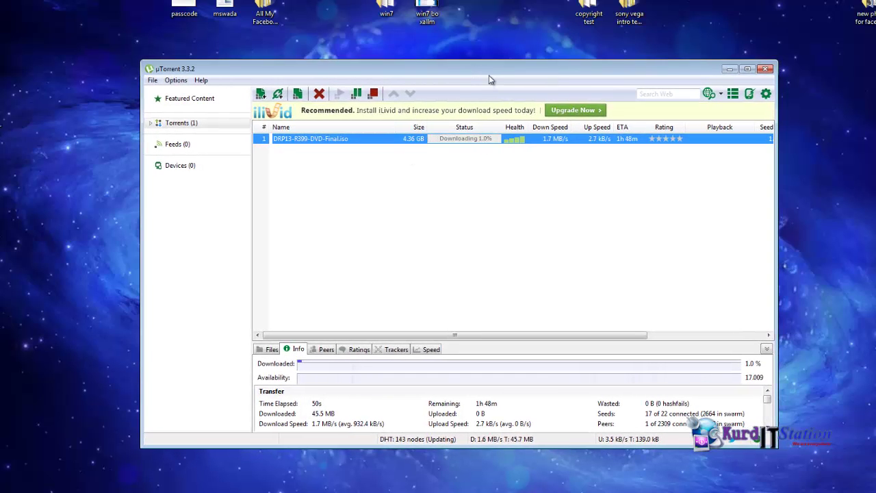
pyautogui.moveTo(482, 70)
pyautogui.mouseDown()
pyautogui.moveTo(499, 74)
pyautogui.moveTo(483, 74)
pyautogui.mouseUp()
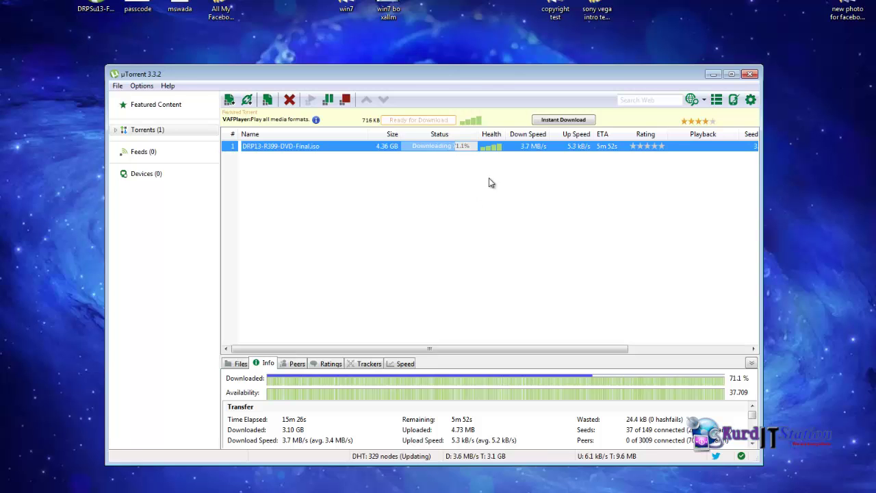
pyautogui.moveTo(456, 75); pyautogui.dragTo(453, 72)
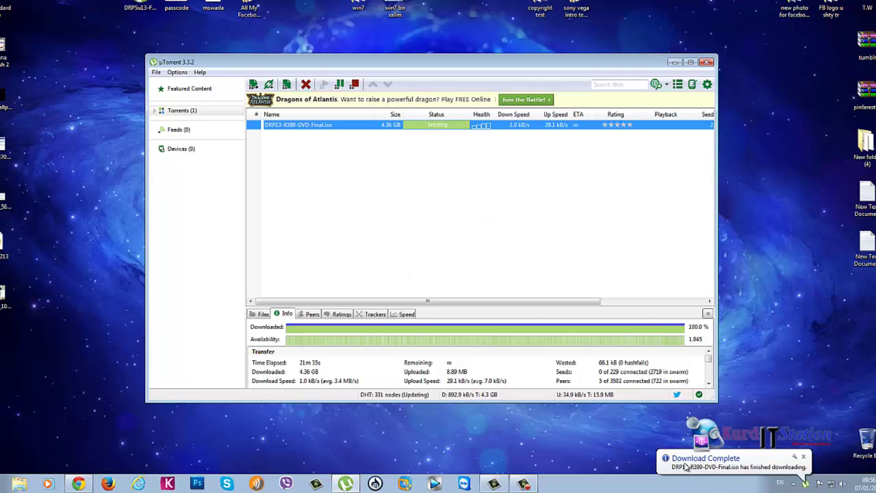
pyautogui.click(805, 457)
pyautogui.moveTo(413, 66); pyautogui.dragTo(410, 71)
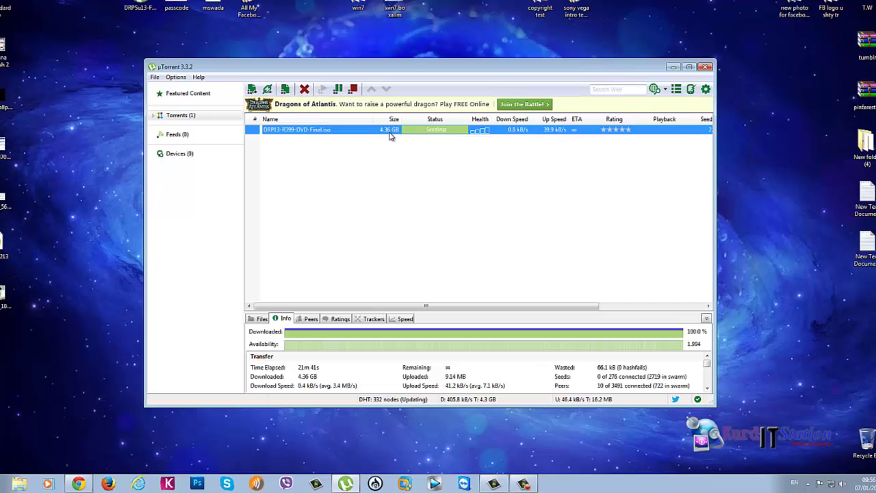
# - Open the containing folder of the DRP13-R399-DVD-Final.iso torrent, continuing past the Plus upgrade prompt, and go to Downloads
pyautogui.rightClick(367, 130)
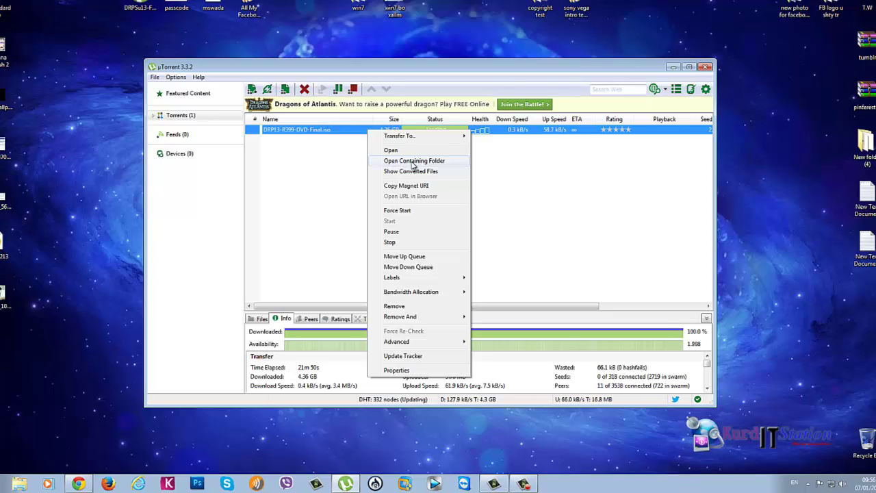
pyautogui.click(413, 161)
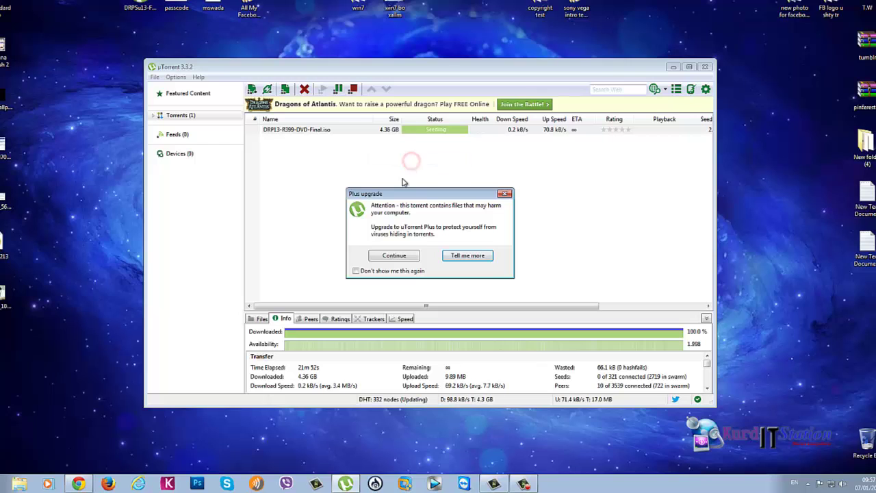
pyautogui.click(395, 255)
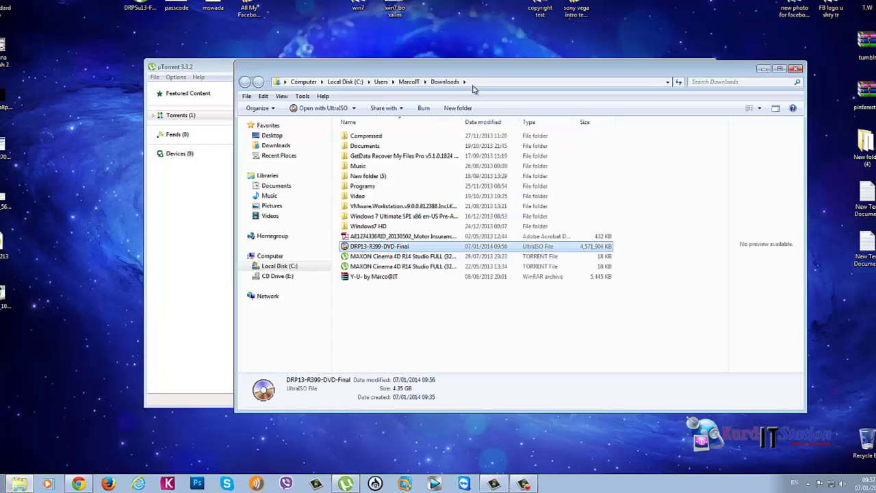
pyautogui.moveTo(488, 73); pyautogui.dragTo(436, 61)
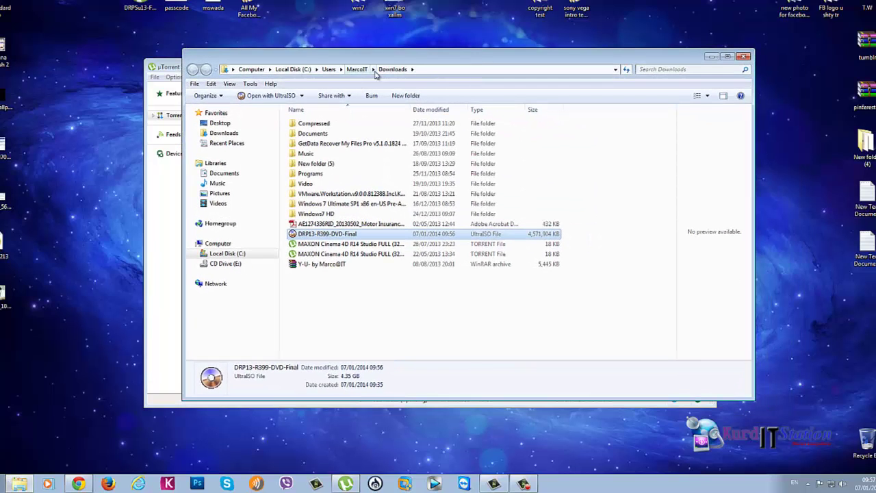
pyautogui.click(226, 133)
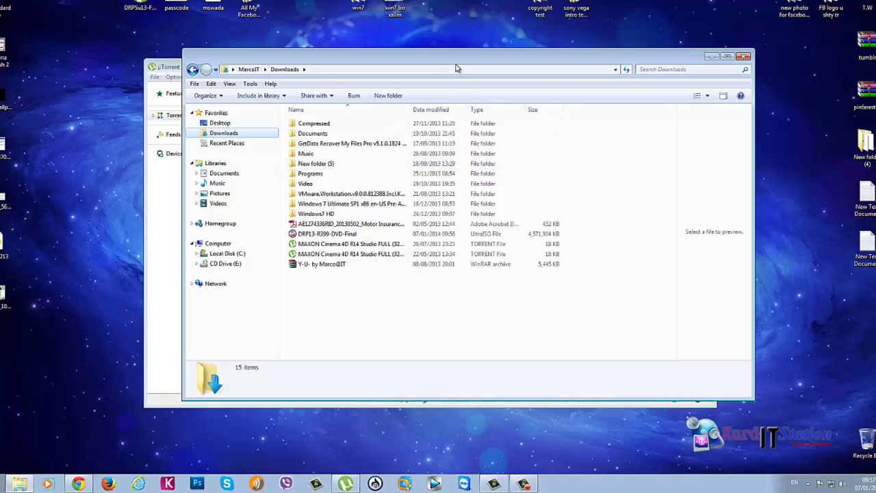
# - Move the Downloads folder window aside and close the µTorrent window
pyautogui.moveTo(451, 63); pyautogui.dragTo(510, 87)
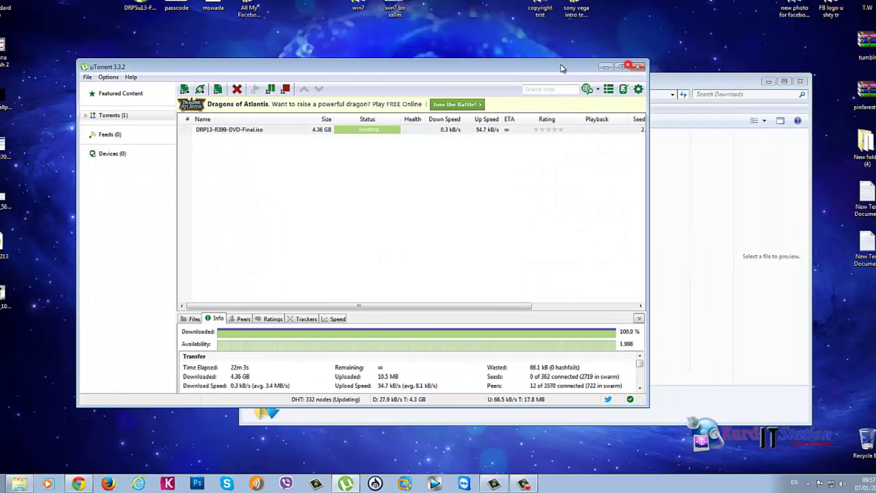
pyautogui.moveTo(632, 67); pyautogui.dragTo(500, 81)
pyautogui.click(638, 68)
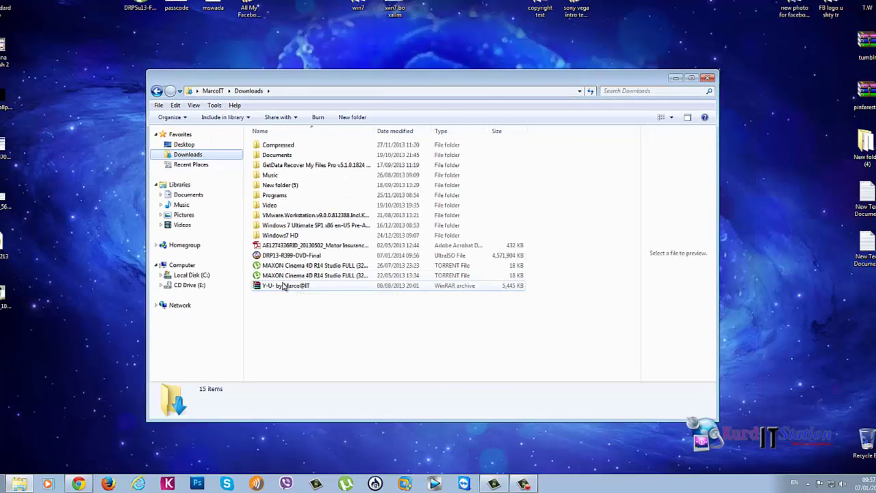
# - Try to move the DRP13-R399-DVD-Final image from the Downloads folder to the desktop, retrying once
pyautogui.moveTo(296, 256); pyautogui.dragTo(450, 56)
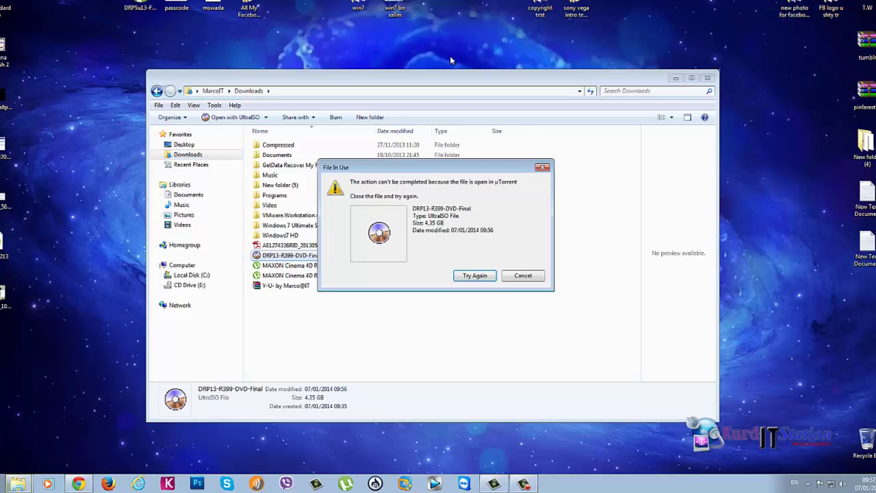
pyautogui.click(477, 276)
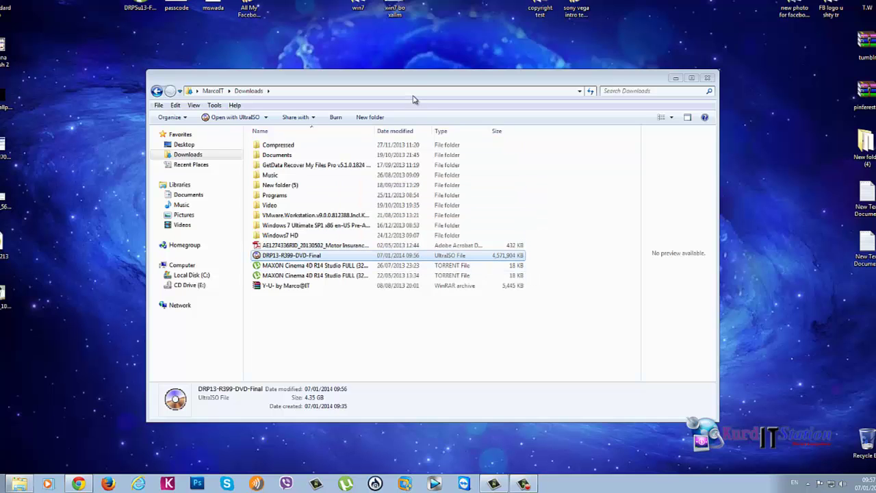
# - Open the DRP13-R399-DVD-Final image from the Downloads folder in UltraISO and reposition its window
pyautogui.moveTo(407, 78); pyautogui.dragTo(459, 84)
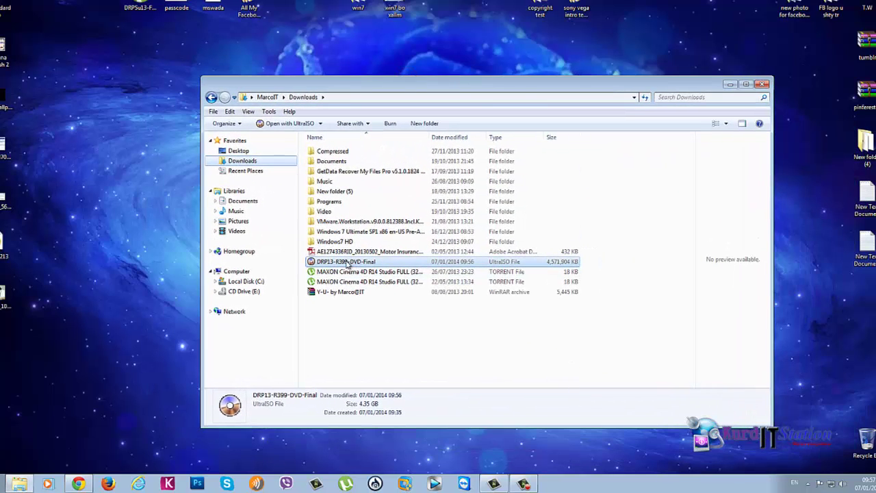
pyautogui.doubleClick(345, 263)
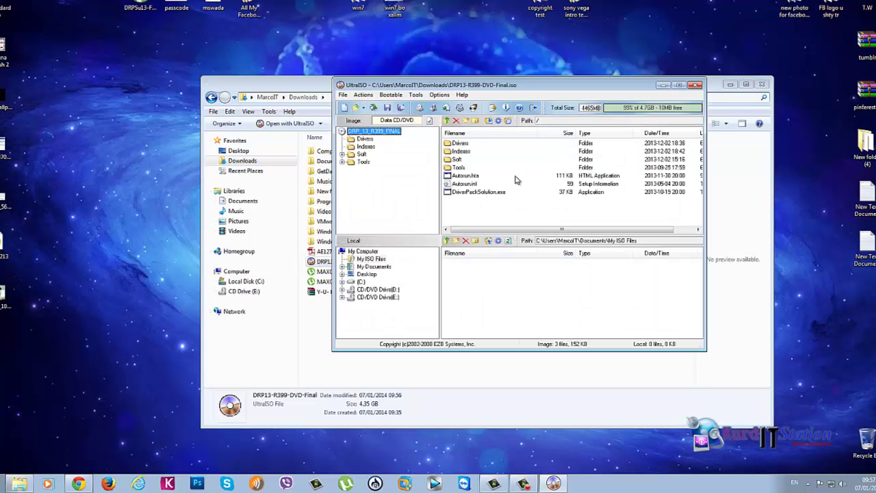
pyautogui.moveTo(521, 89); pyautogui.dragTo(489, 87)
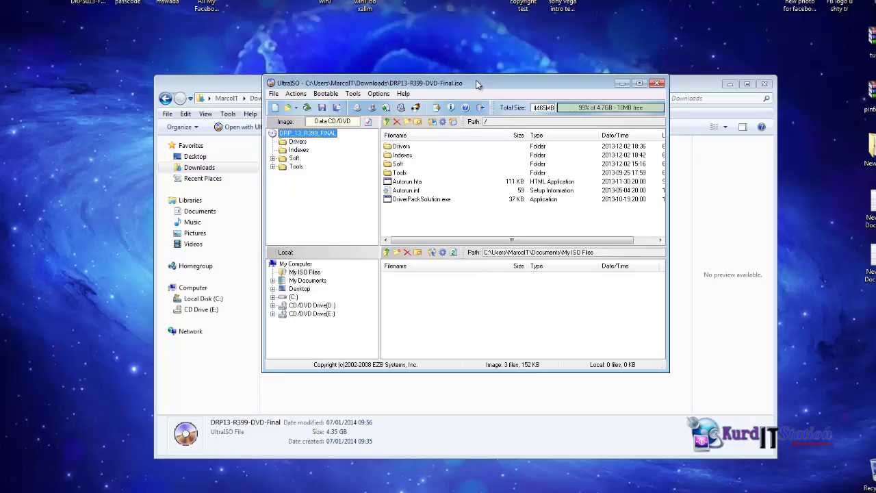
pyautogui.moveTo(477, 84); pyautogui.dragTo(452, 83)
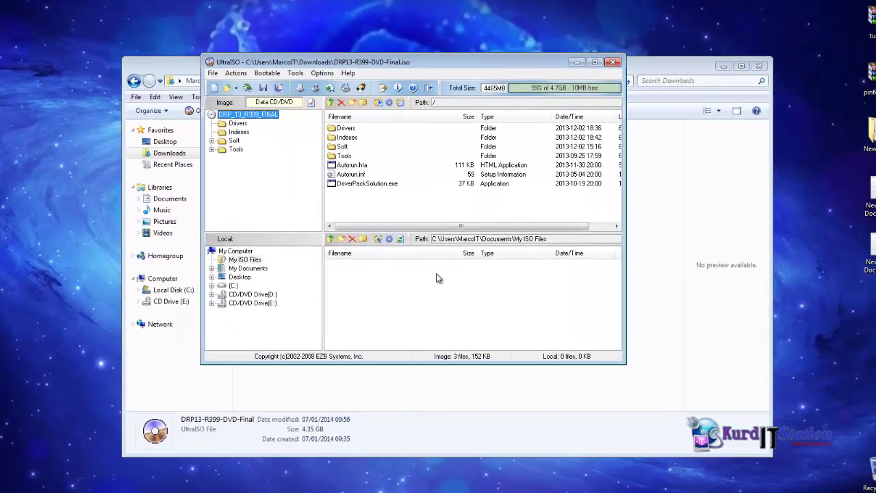
# - Open the Burn Image dialog for the ISO and set the write speed to 4X (600 KB/s)
pyautogui.click(361, 89)
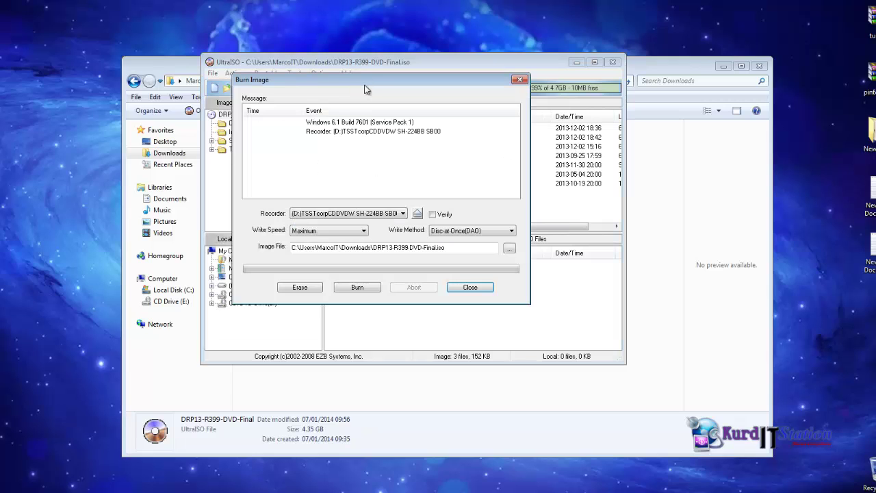
pyautogui.moveTo(373, 82); pyautogui.dragTo(402, 80)
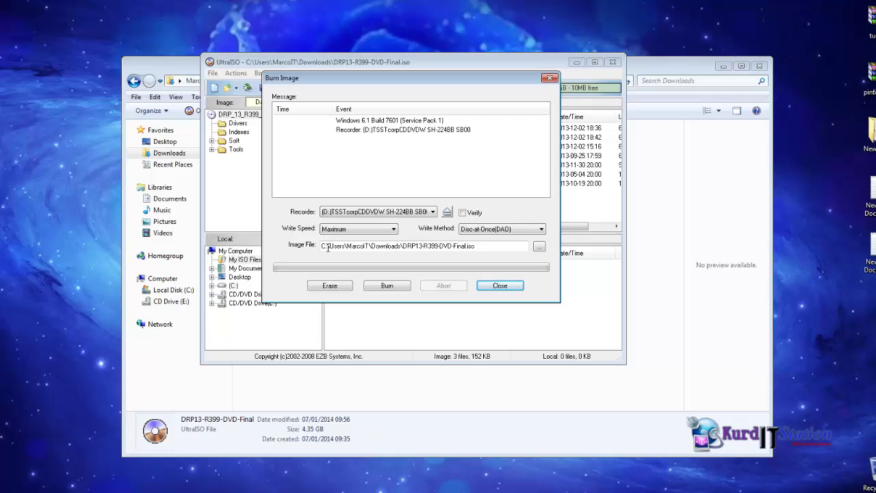
pyautogui.click(363, 229)
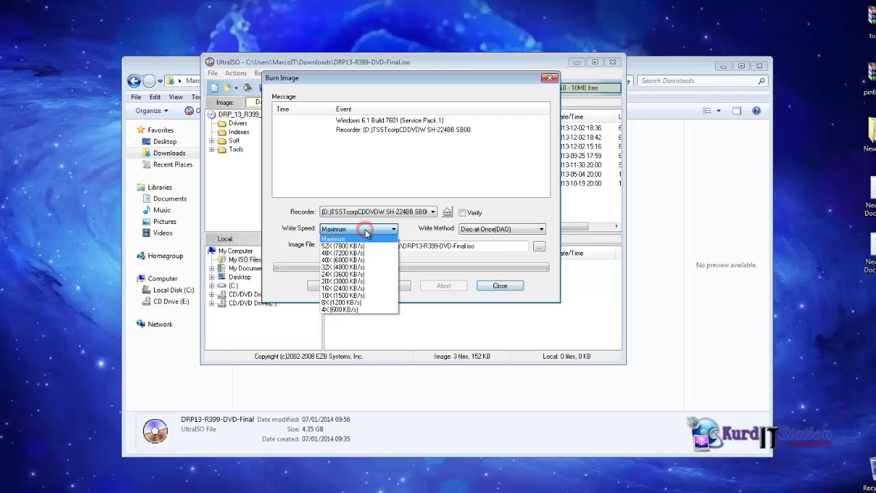
pyautogui.click(344, 310)
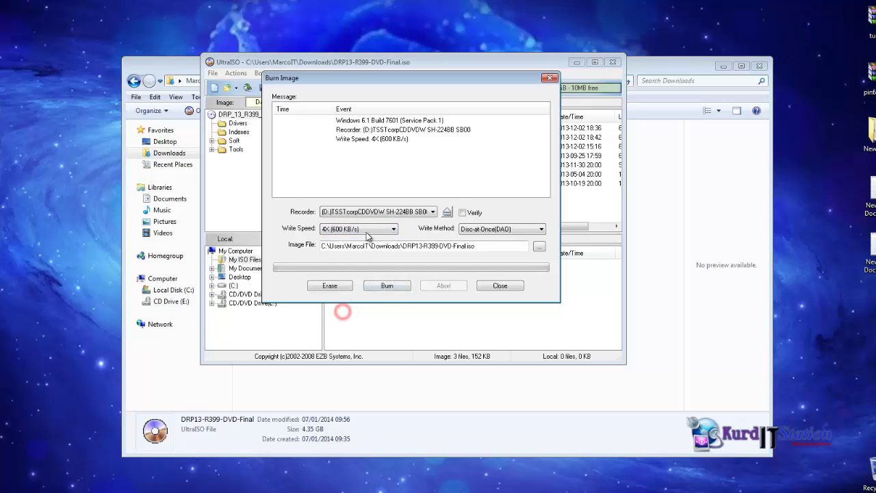
# - Load a blank DVD into the D: recorder, dismissing AutoPlay, and start burning DRP13-R399-DVD-Final.iso to it
pyautogui.click(447, 214)
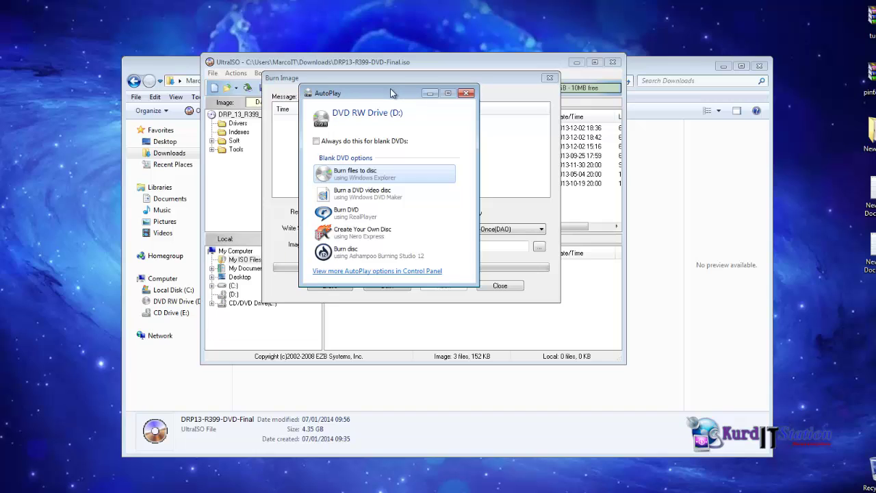
pyautogui.moveTo(392, 93); pyautogui.dragTo(366, 58)
pyautogui.click(437, 57)
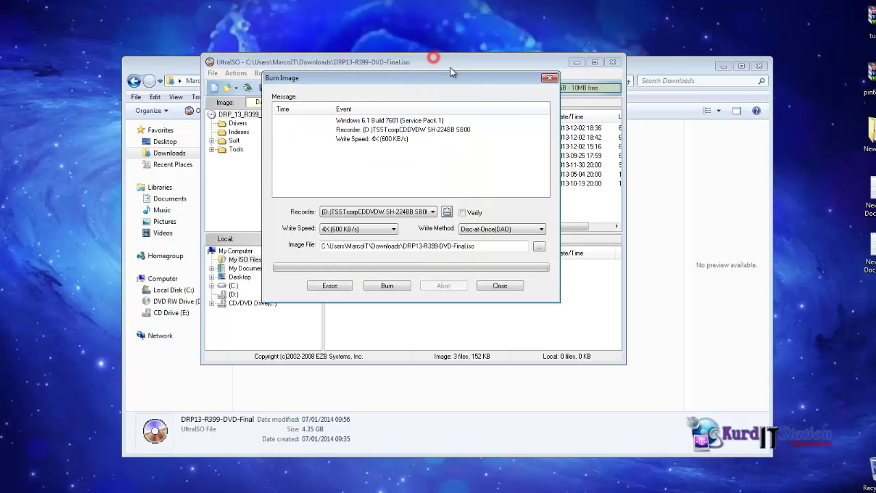
pyautogui.moveTo(413, 77); pyautogui.dragTo(401, 76)
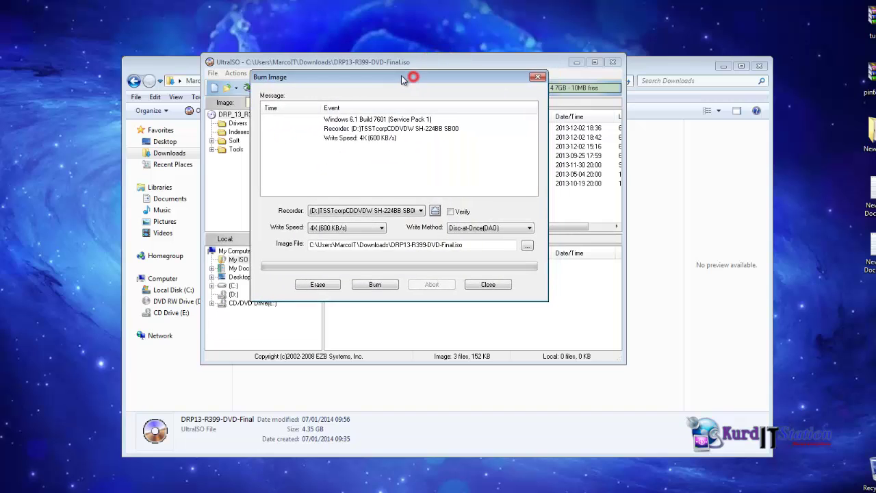
pyautogui.click(381, 287)
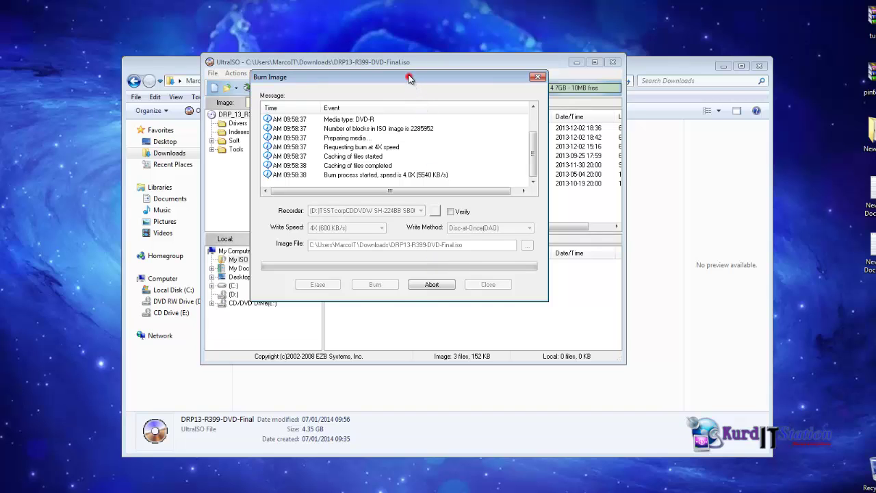
pyautogui.moveTo(409, 78); pyautogui.dragTo(408, 71)
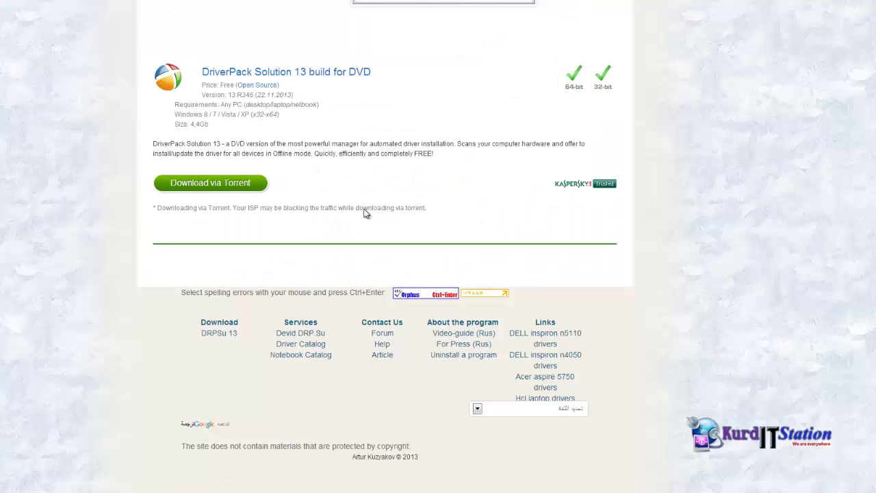
pyautogui.scroll(7, 364, 213)
pyautogui.scroll(-6, 372, 237)
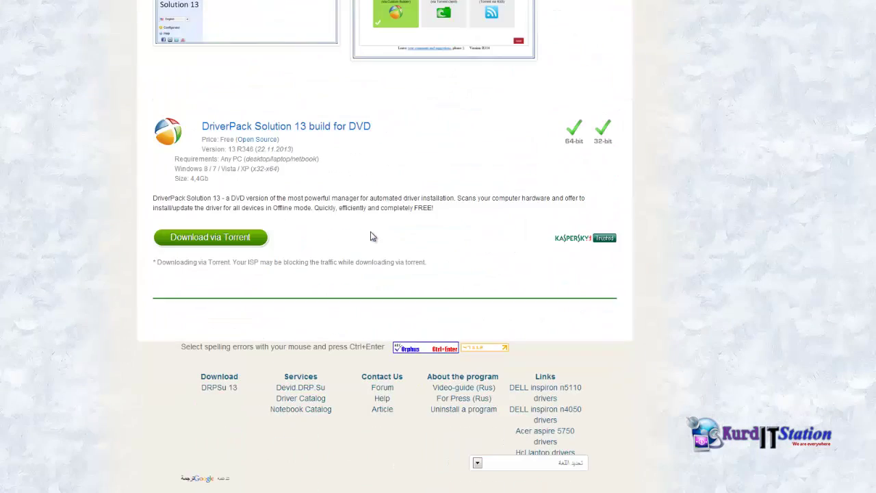
pyautogui.scroll(6, 212, 250)
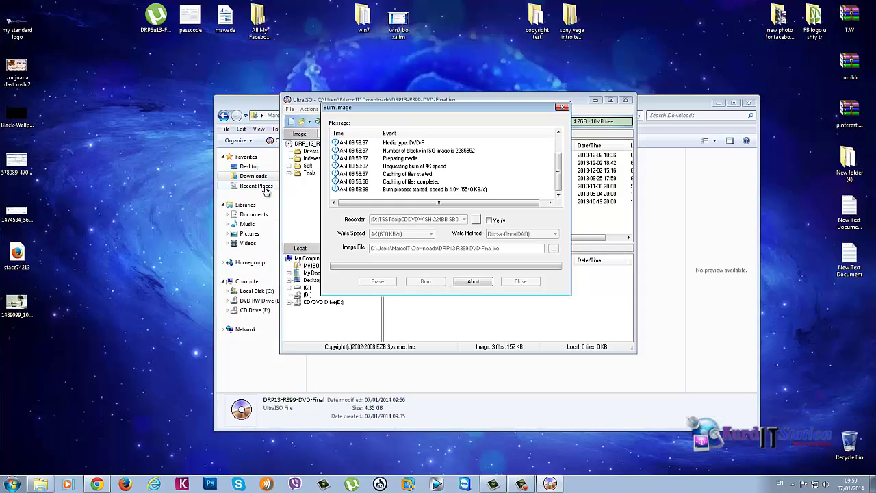
# - Look through the installed programs list, checking the contents of the UltraISO folder, and return to the Burn Image dialog
pyautogui.click(12, 483)
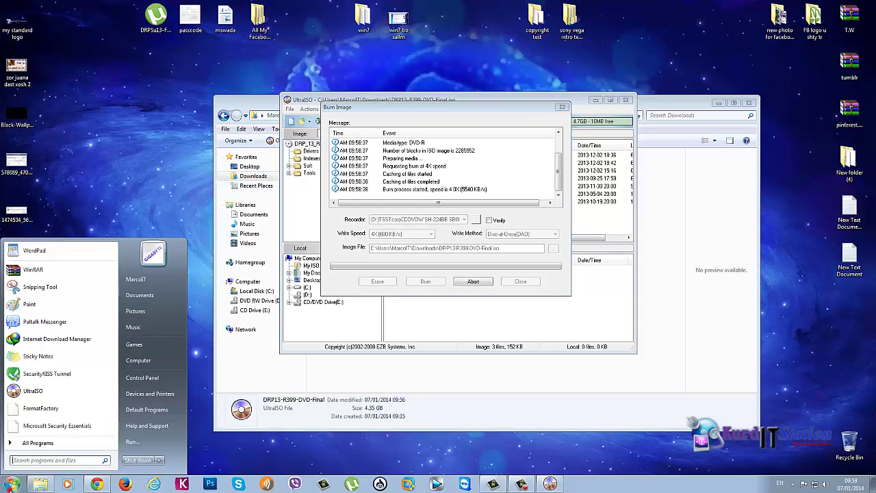
pyautogui.click(36, 443)
pyautogui.scroll(-4, 54, 329)
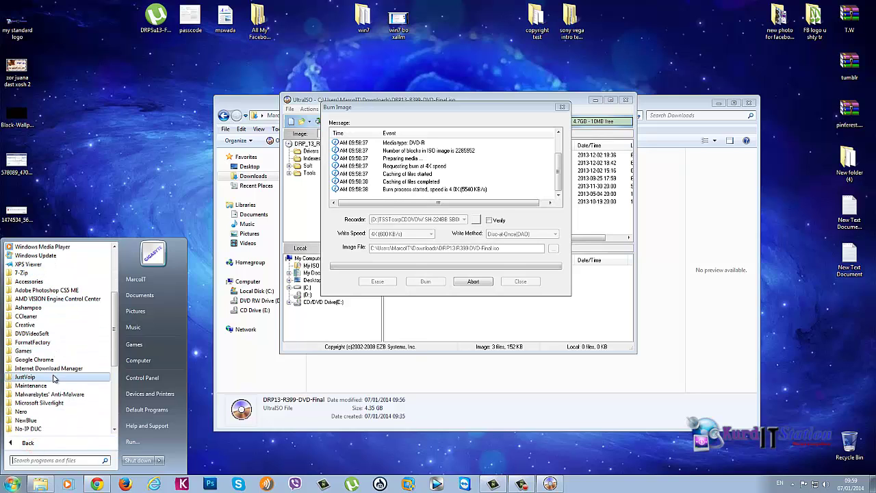
pyautogui.scroll(-6, 52, 378)
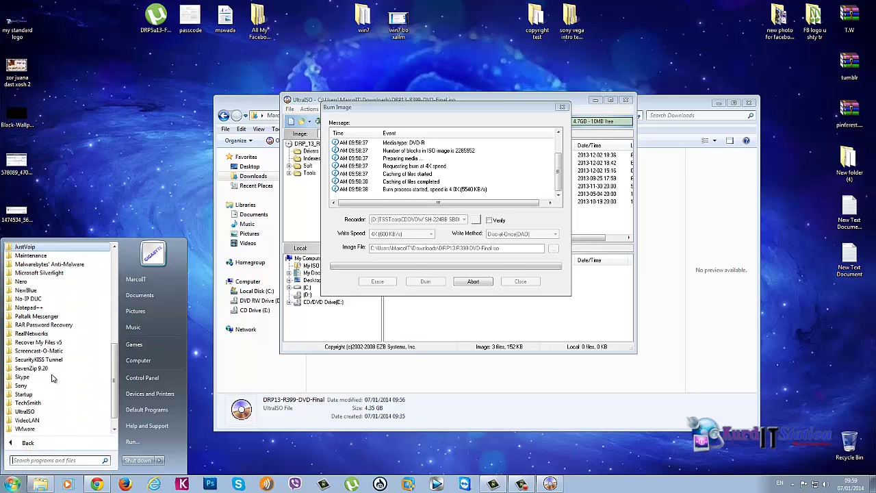
pyautogui.click(28, 394)
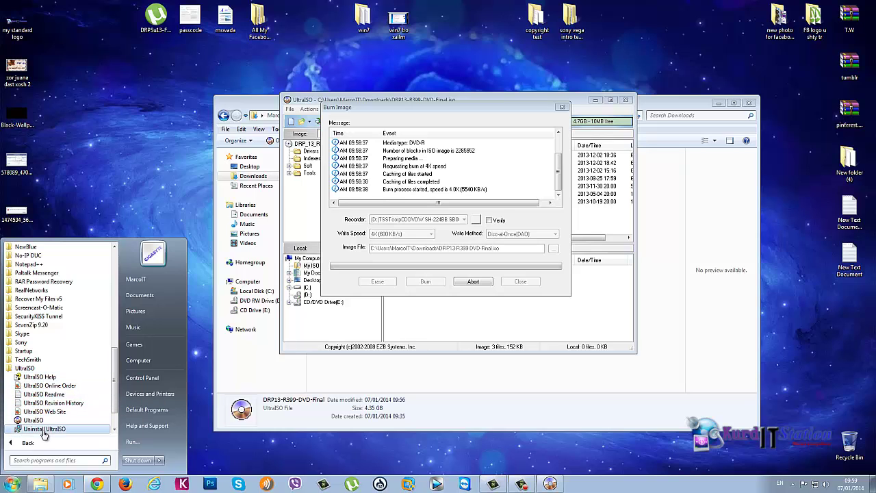
pyautogui.click(28, 367)
pyautogui.scroll(4, 37, 373)
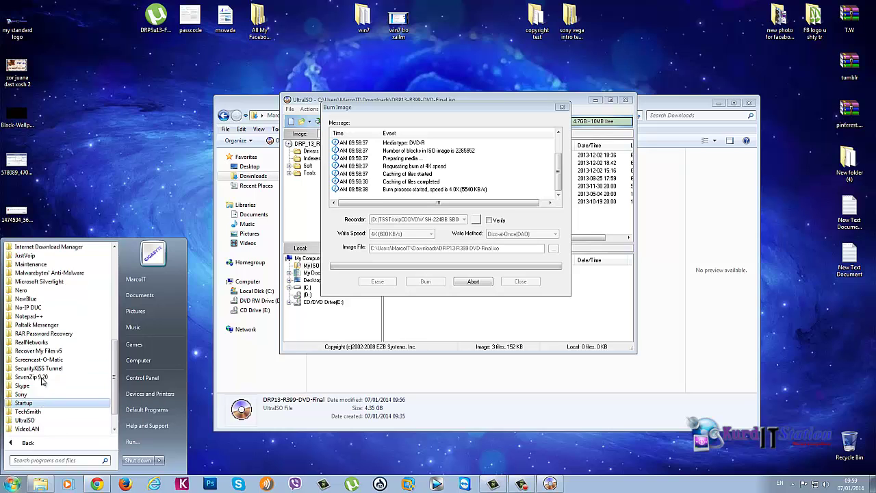
pyautogui.scroll(-3, 41, 377)
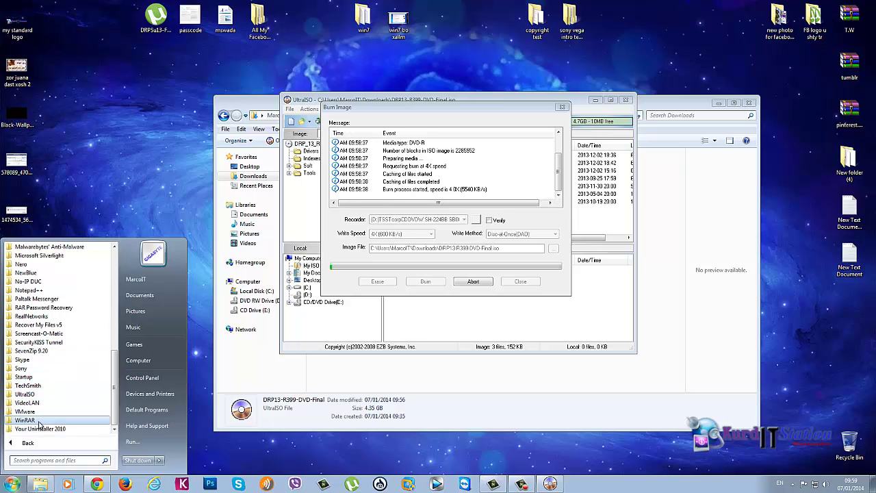
pyautogui.scroll(4, 42, 374)
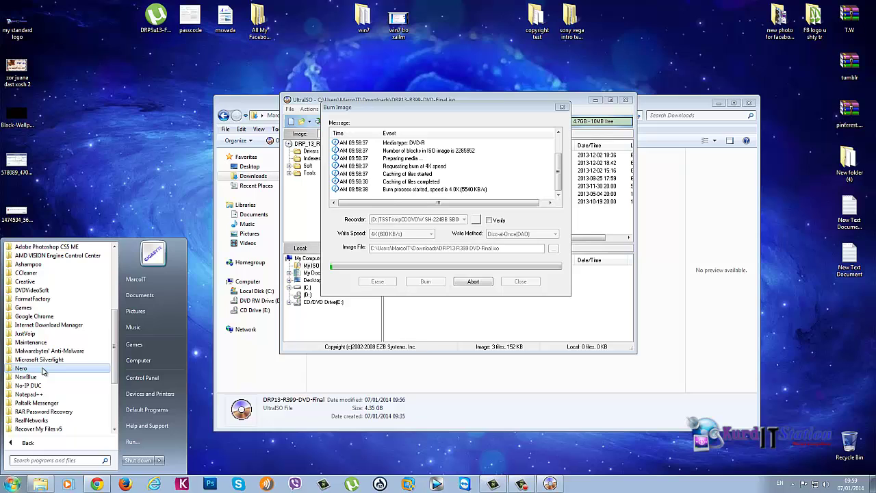
pyautogui.scroll(3, 44, 373)
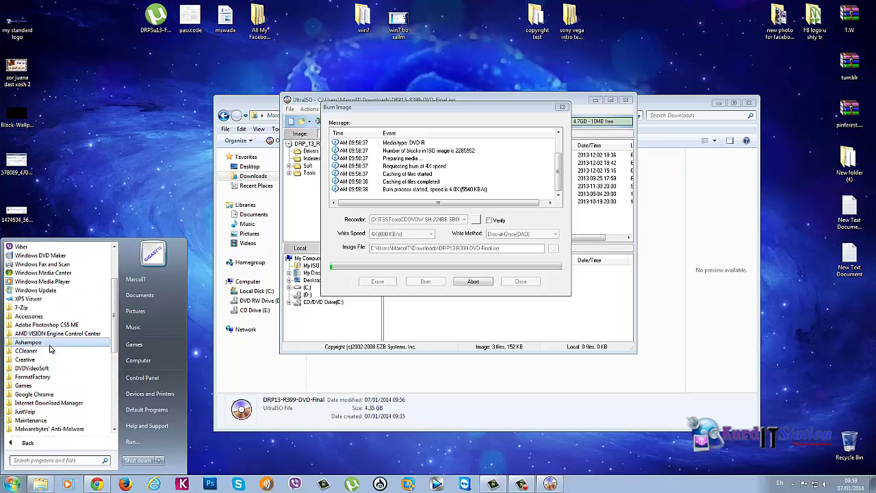
pyautogui.scroll(3, 45, 343)
pyautogui.click(89, 180)
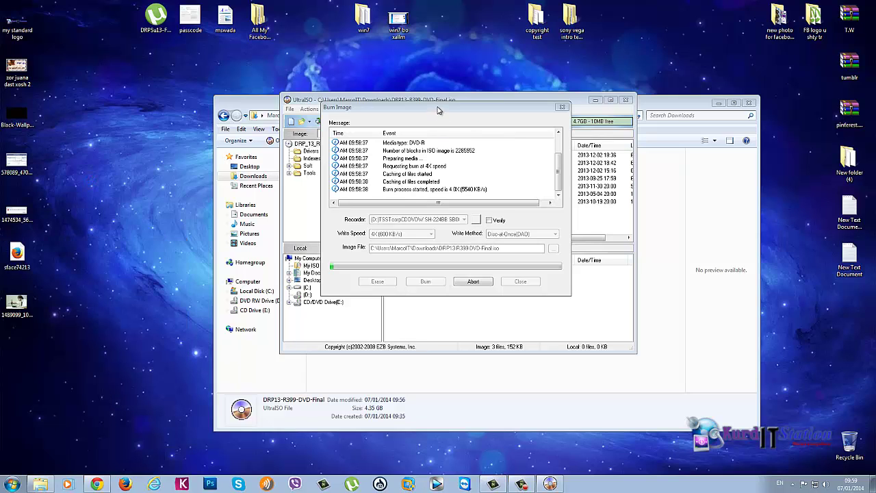
pyautogui.click(439, 110)
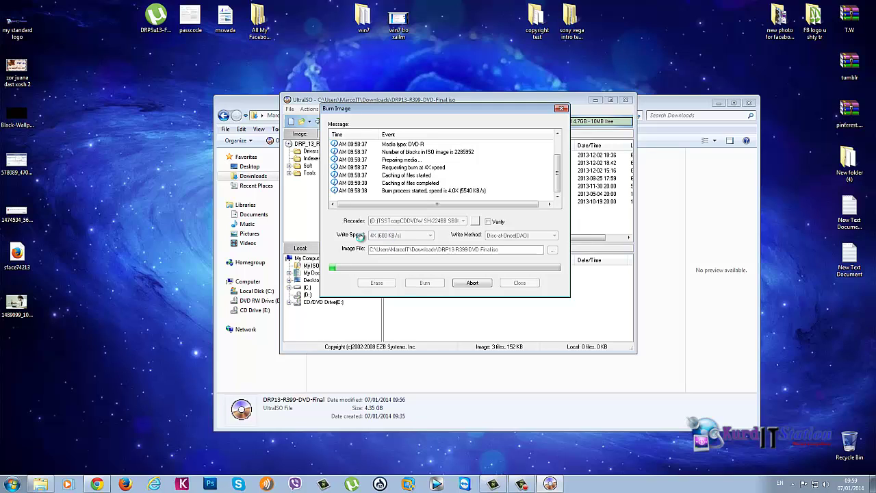
# - Open the computer's System properties window and reposition it on the desktop
pyautogui.click(14, 484)
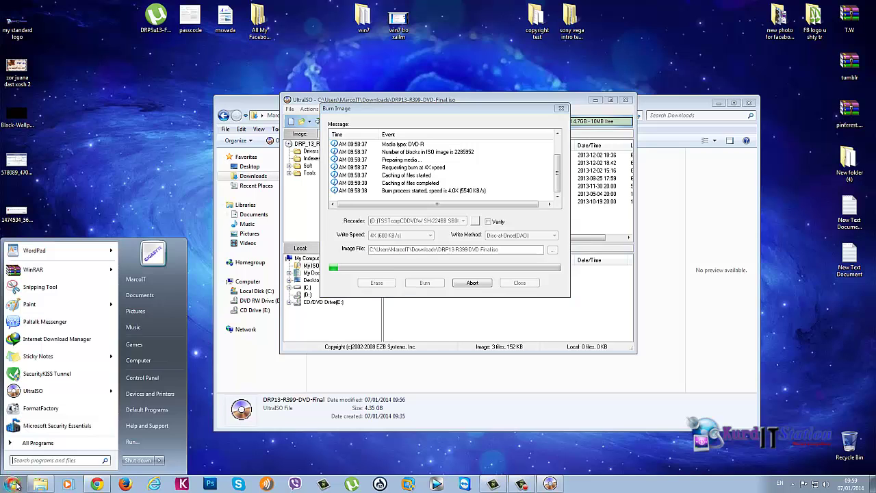
pyautogui.rightClick(150, 364)
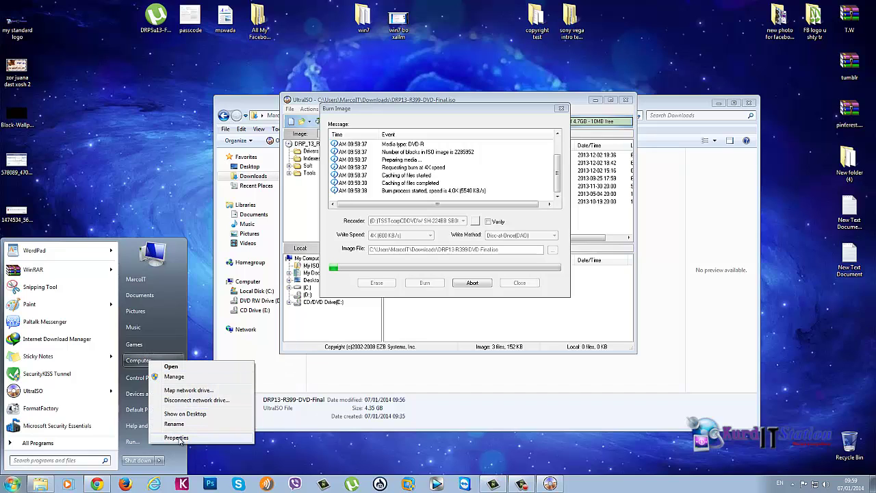
pyautogui.click(177, 438)
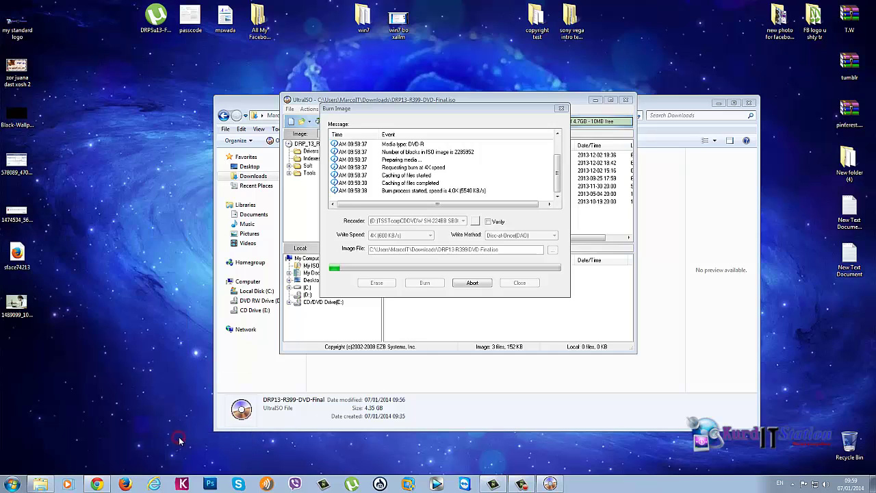
pyautogui.moveTo(429, 100); pyautogui.dragTo(400, 85)
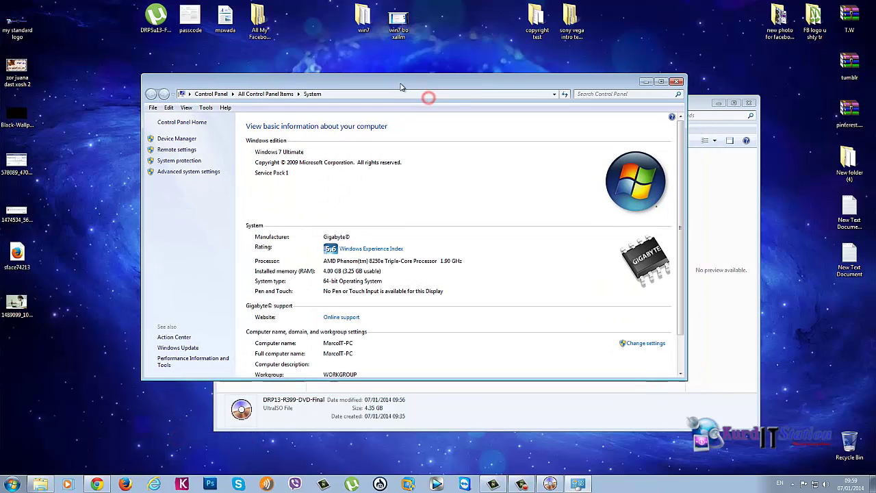
# - Examine the computer's device categories in Device Manager, and close both it and the System window
pyautogui.click(178, 139)
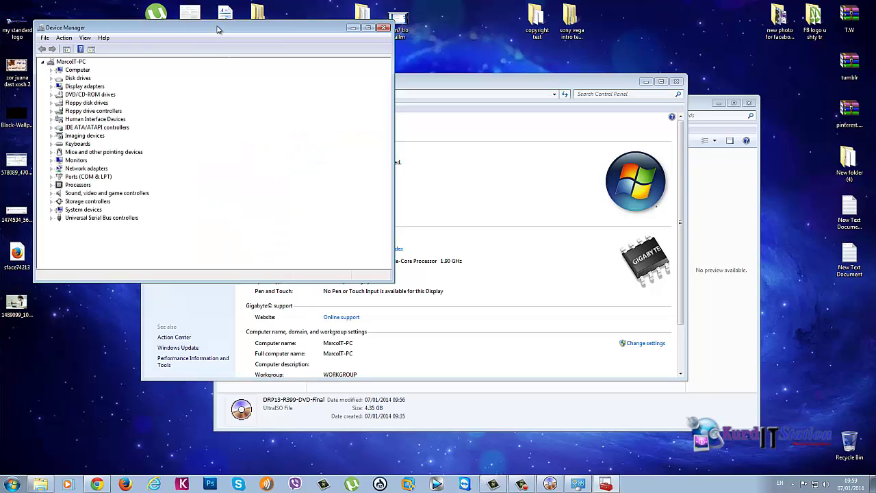
pyautogui.moveTo(216, 29); pyautogui.dragTo(372, 58)
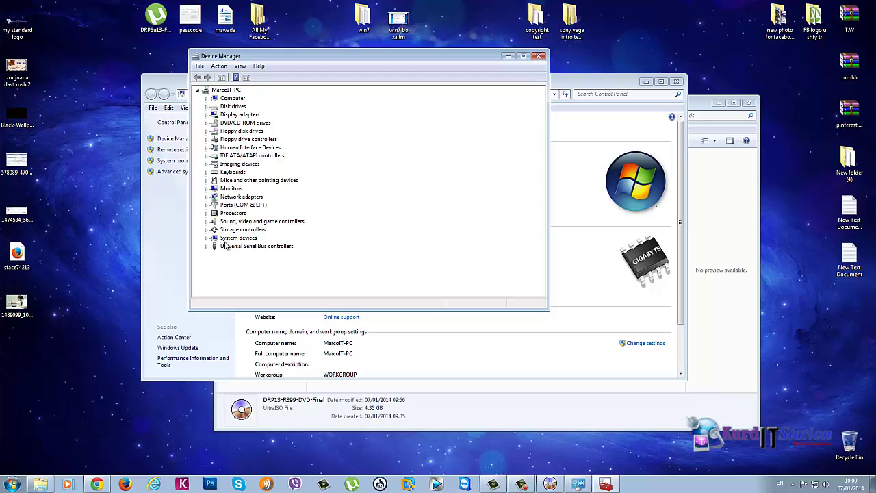
pyautogui.click(539, 56)
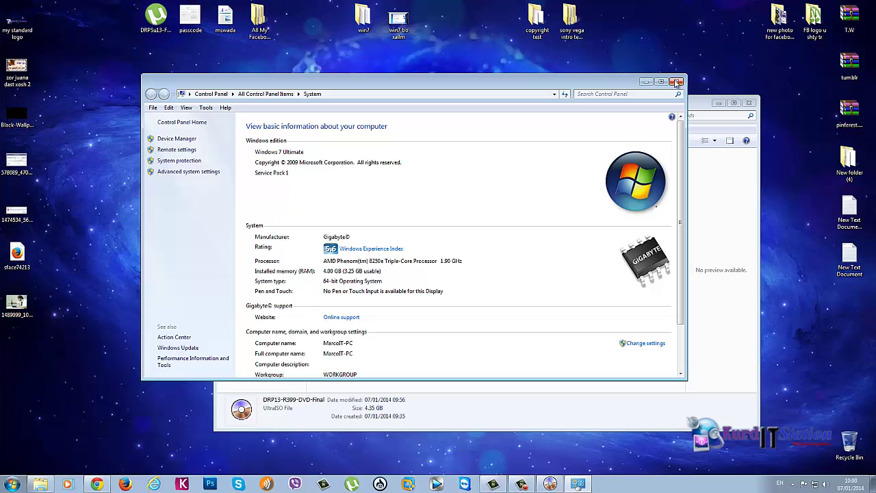
pyautogui.moveTo(455, 84); pyautogui.dragTo(468, 83)
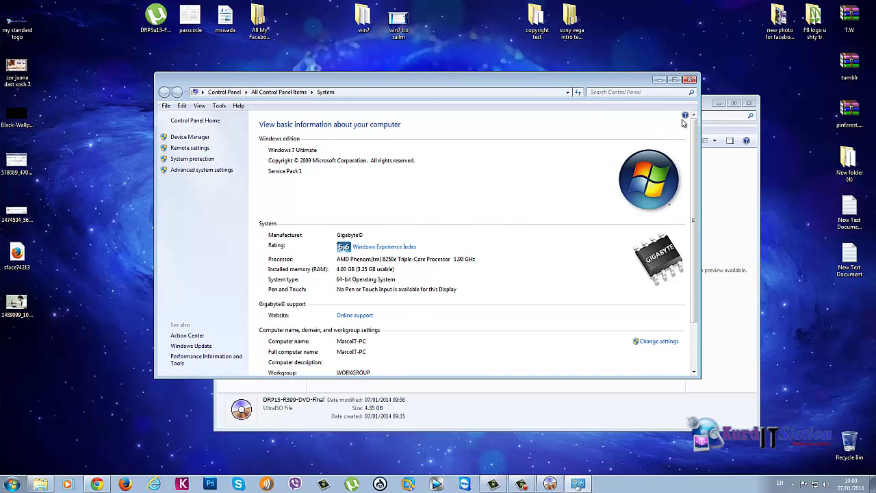
pyautogui.click(693, 80)
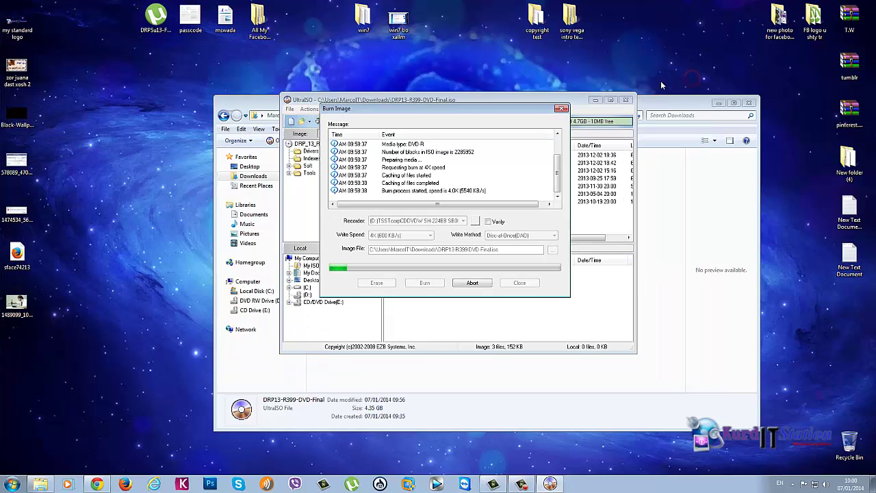
pyautogui.moveTo(452, 111); pyautogui.dragTo(450, 120)
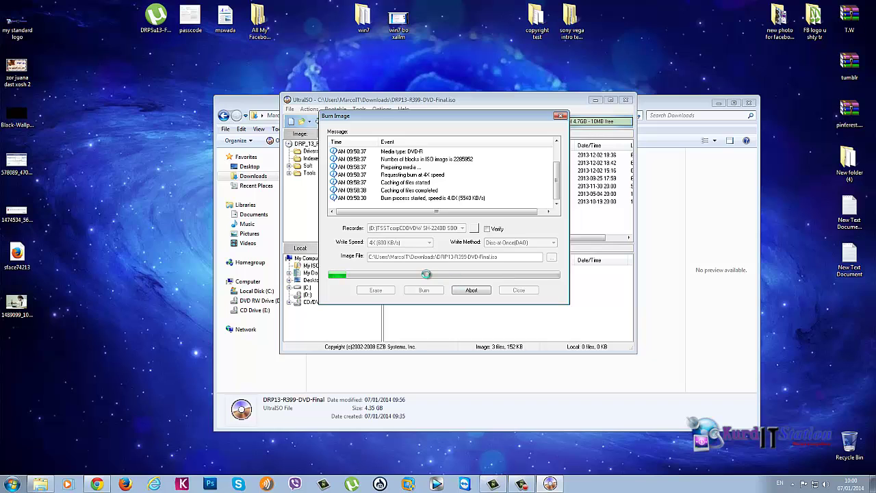
pyautogui.moveTo(441, 120); pyautogui.dragTo(438, 121)
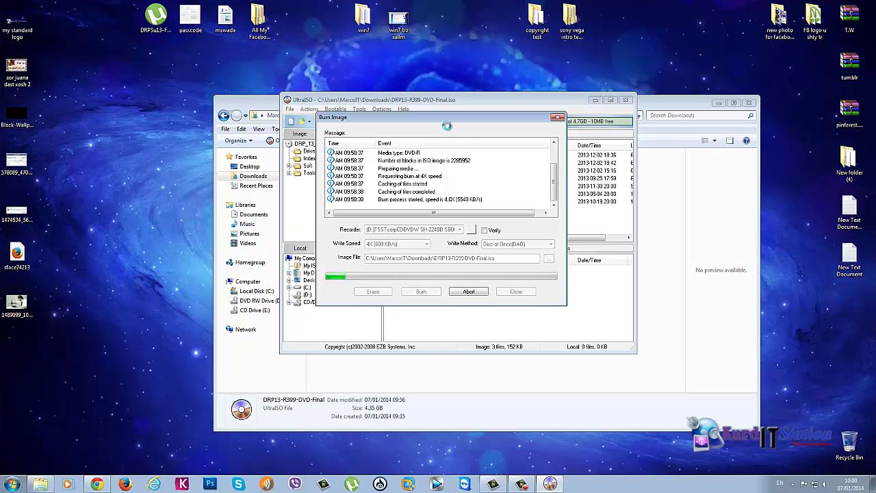
pyautogui.moveTo(441, 117); pyautogui.dragTo(443, 115)
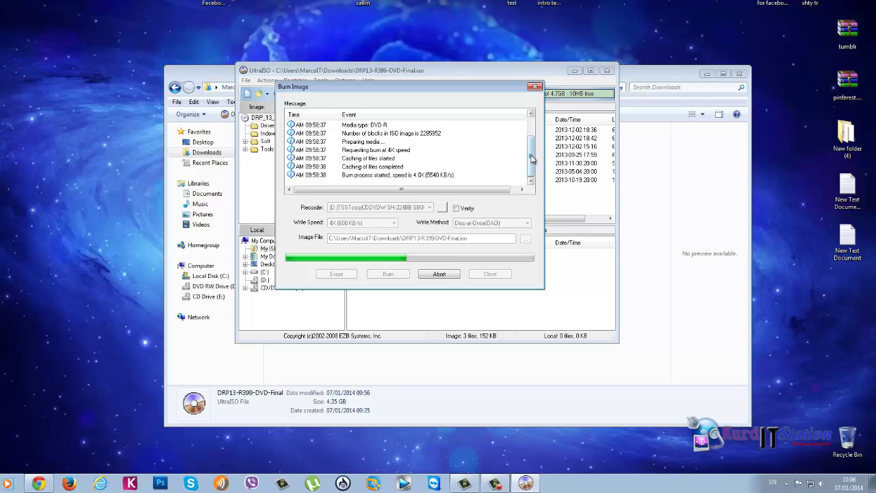
pyautogui.moveTo(532, 157)
pyautogui.mouseDown()
pyautogui.moveTo(534, 139)
pyautogui.moveTo(538, 166)
pyautogui.mouseUp()
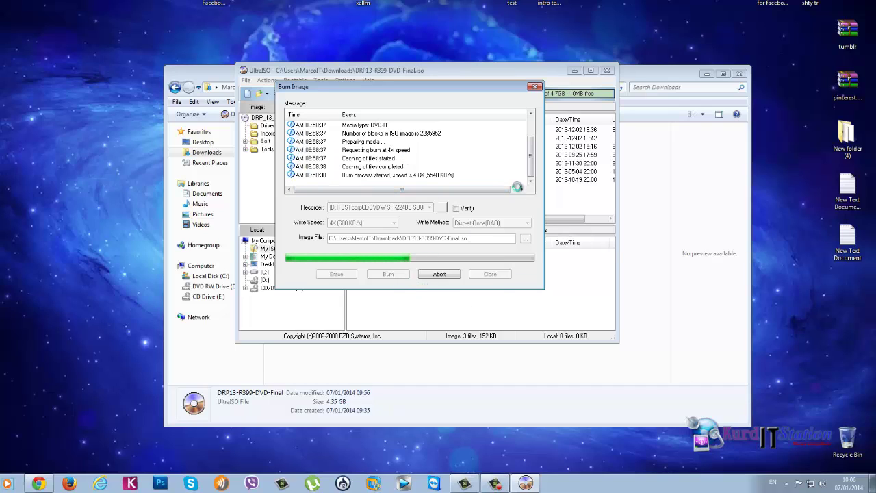
pyautogui.moveTo(531, 161)
pyautogui.mouseDown()
pyautogui.moveTo(532, 153)
pyautogui.moveTo(532, 162)
pyautogui.mouseUp()
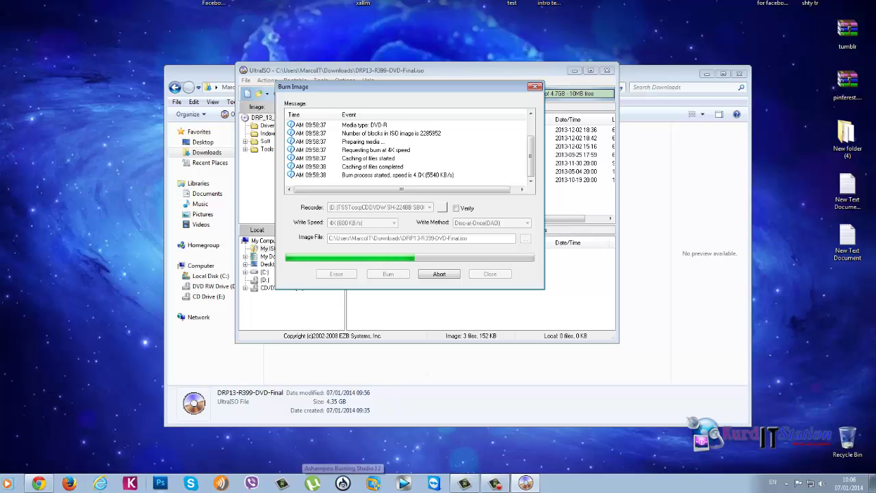
# - Switch to Chrome and look over the tutorial videos uploaded to the YouTube channel
pyautogui.click(38, 484)
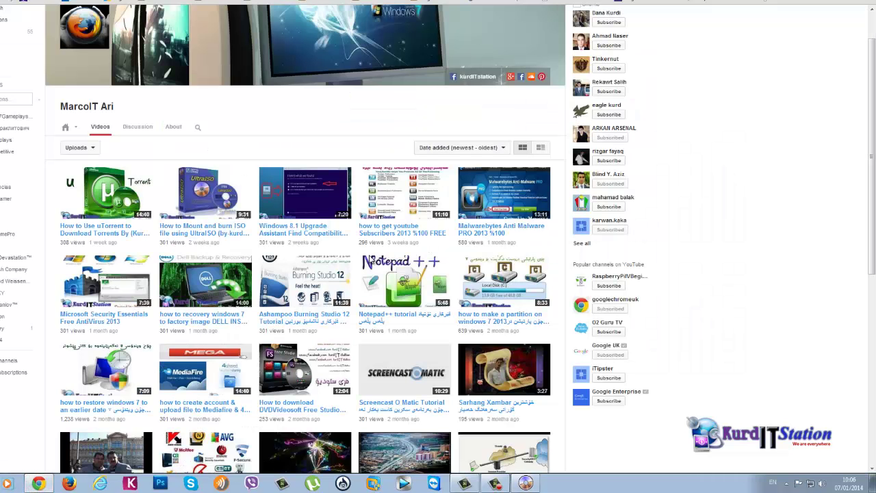
pyautogui.scroll(-1, 410, 254)
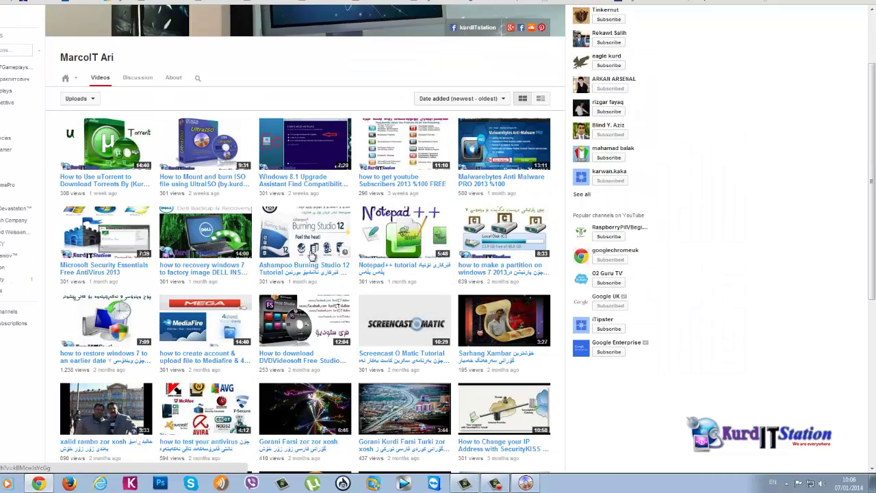
pyautogui.scroll(1, 315, 272)
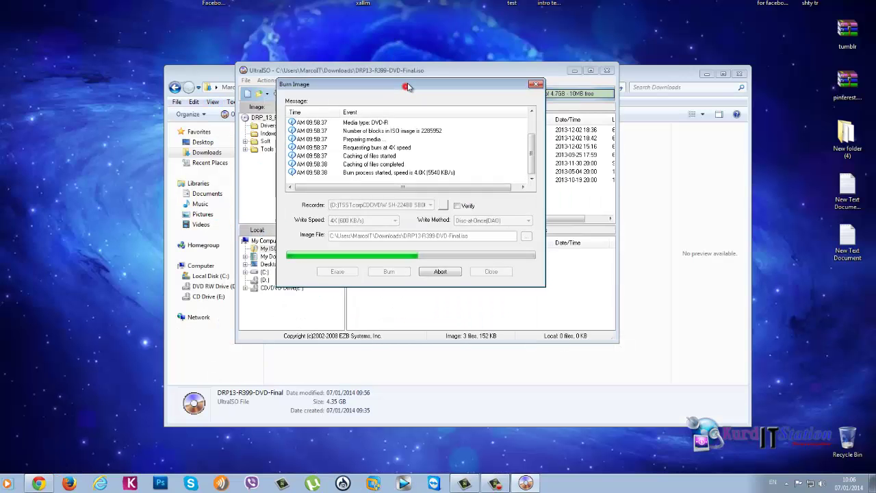
pyautogui.moveTo(407, 87); pyautogui.dragTo(410, 90)
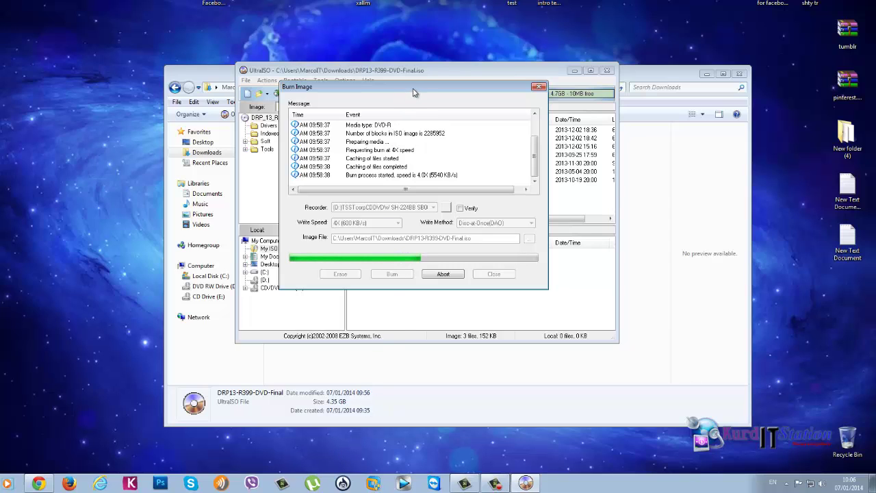
pyautogui.moveTo(413, 92); pyautogui.dragTo(415, 96)
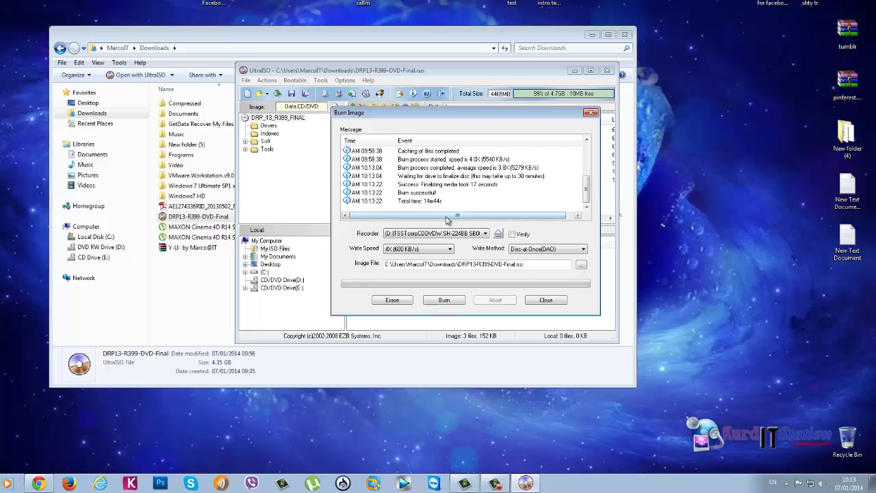
# - Close the Burn Image dialog and UltraISO, and reposition the Downloads folder window
pyautogui.click(591, 113)
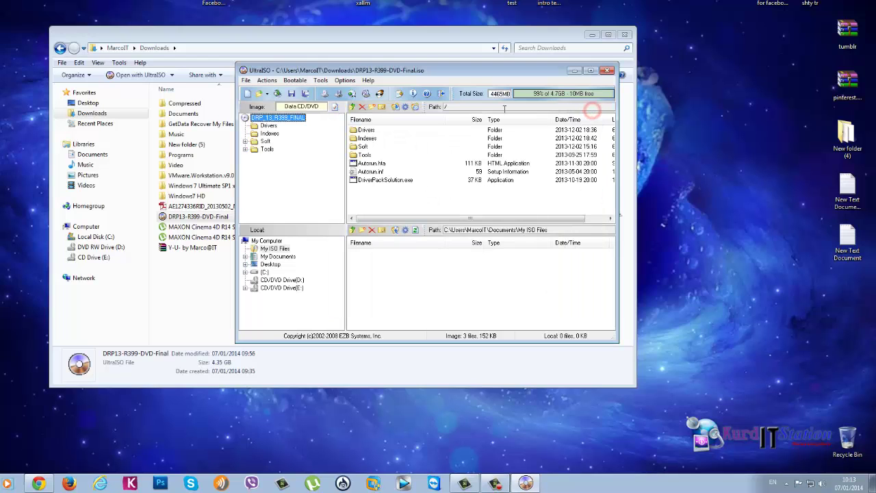
pyautogui.click(607, 71)
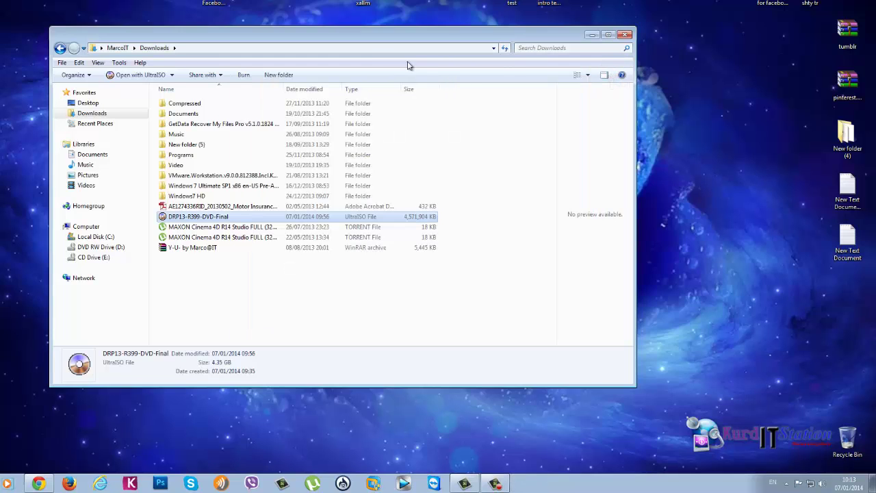
pyautogui.moveTo(348, 38); pyautogui.dragTo(423, 24)
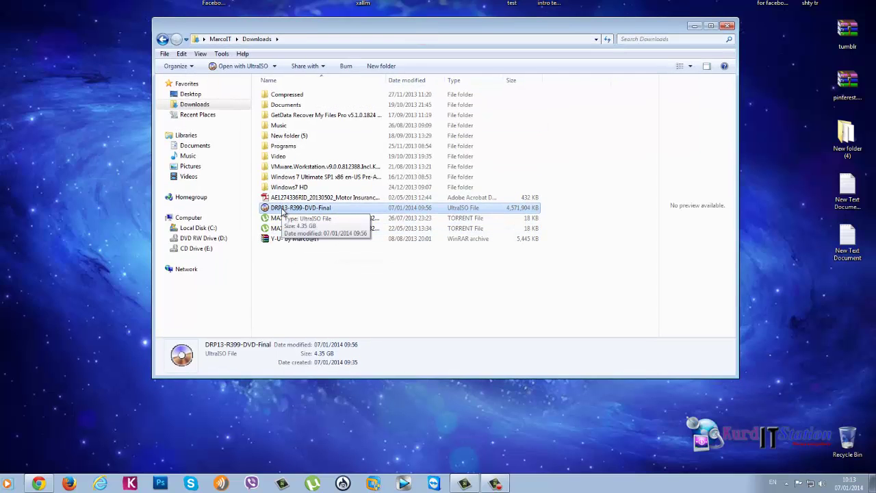
# - View the UltraISO mount, burn and extract options offered for the DRP13-R399-DVD-Final image in the Downloads folder
pyautogui.rightClick(281, 207)
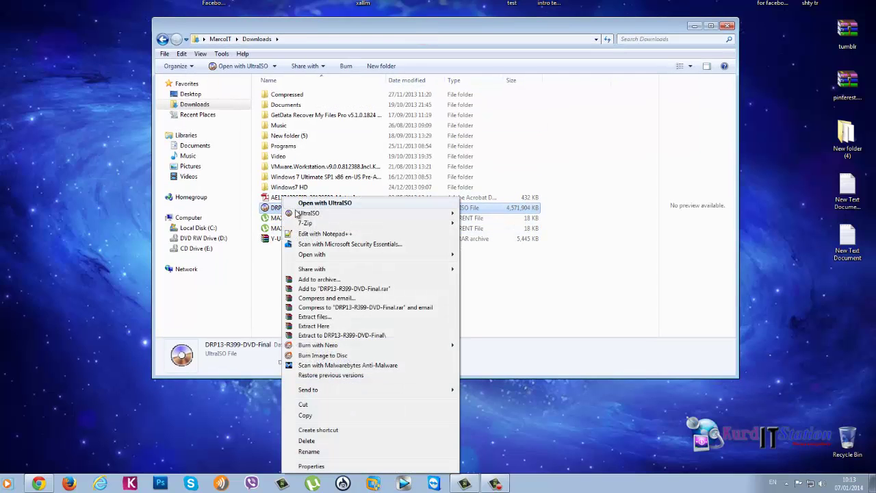
pyautogui.moveTo(340, 215)
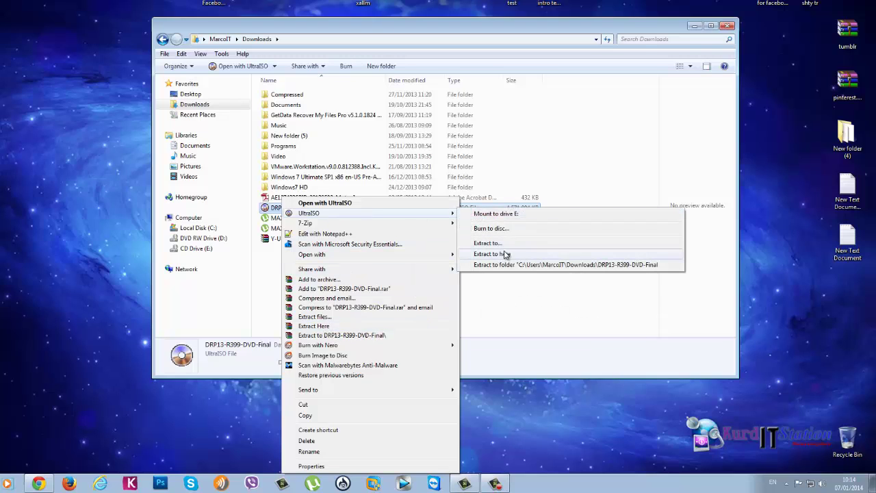
pyautogui.click(494, 255)
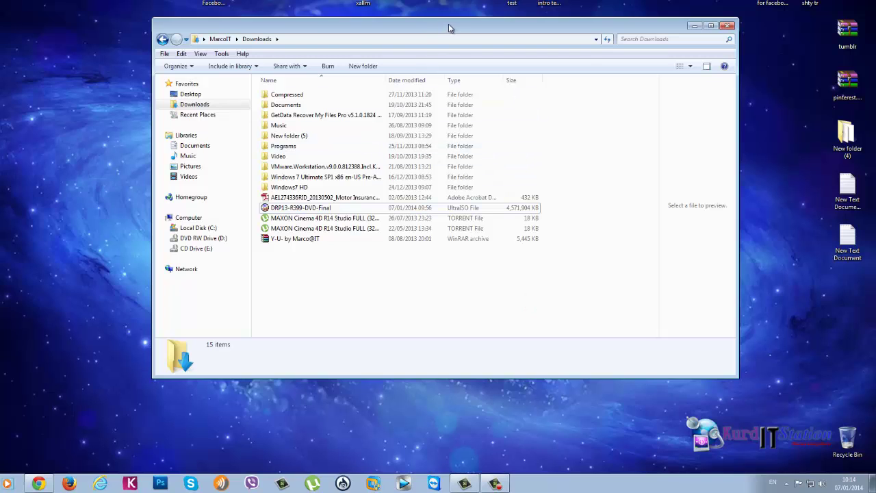
# - Close the Downloads folder window and refresh the desktop
pyautogui.moveTo(451, 27); pyautogui.dragTo(449, 33)
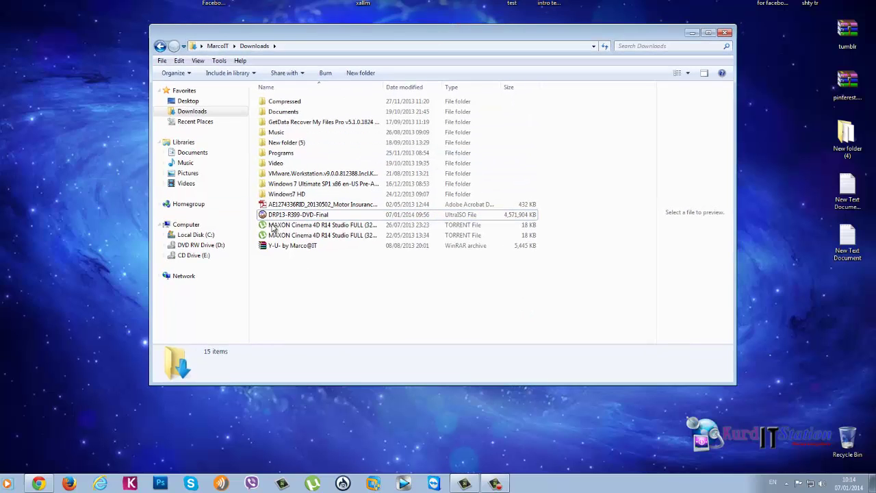
pyautogui.click(726, 36)
pyautogui.rightClick(446, 146)
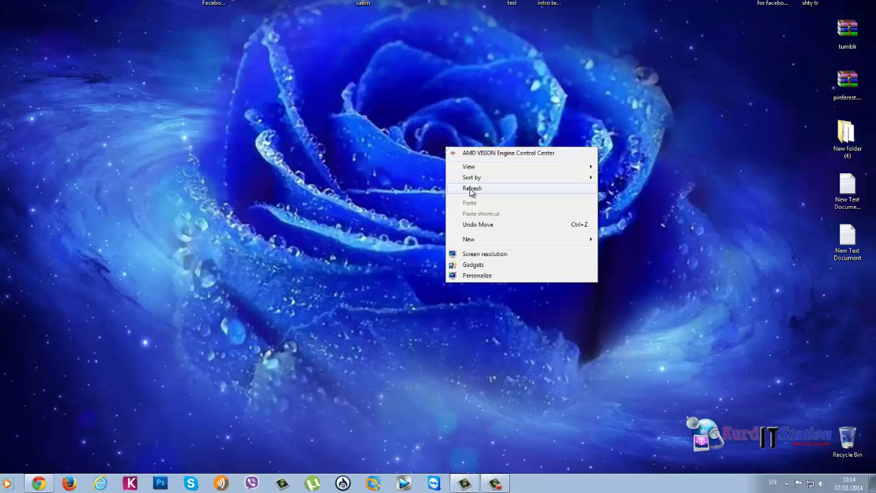
pyautogui.click(472, 188)
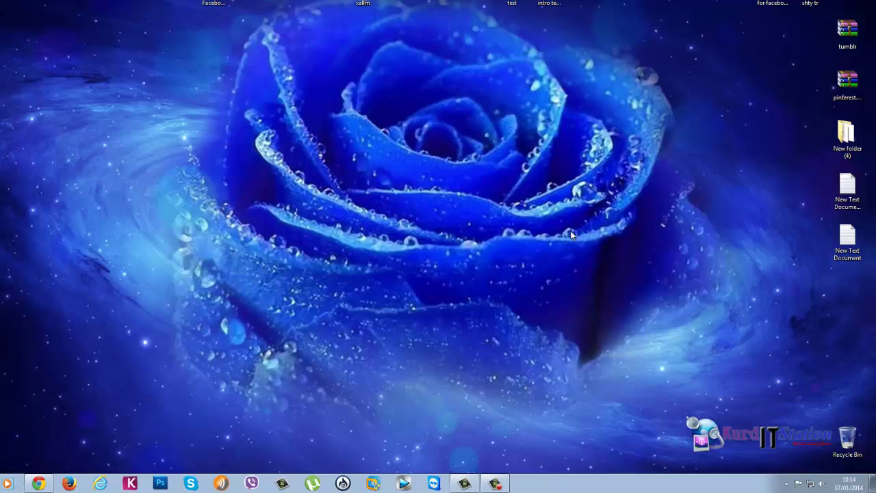
pyautogui.rightClick(396, 154)
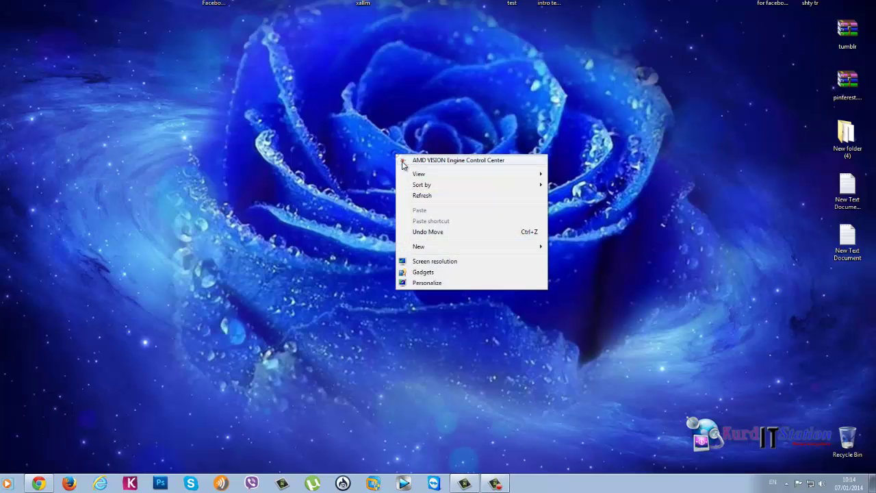
pyautogui.click(426, 195)
pyautogui.rightClick(364, 148)
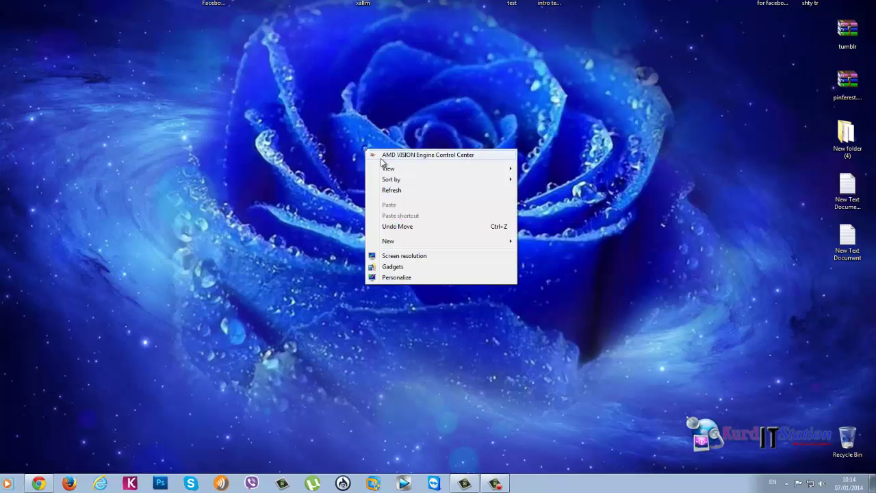
pyautogui.click(412, 191)
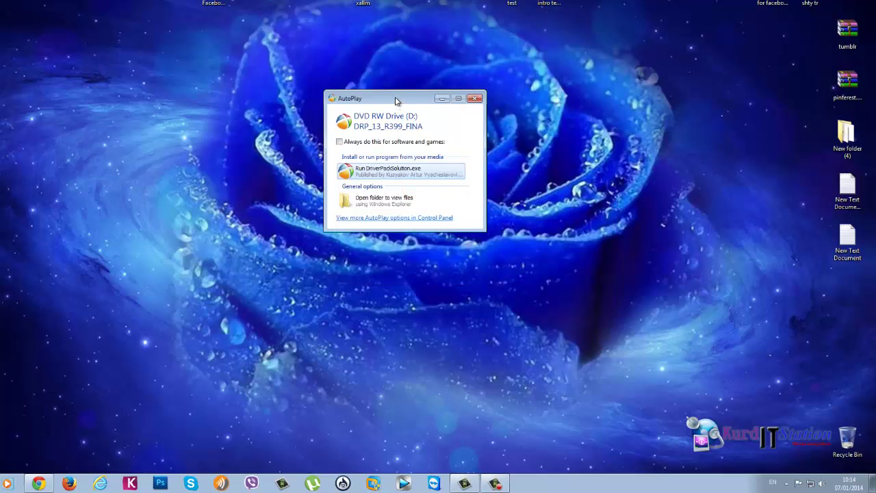
# - Run DriverPackSolution.exe from the DVD RW drive's AutoPlay prompt, then restore, narrow and reposition its maximized window on the desktop
pyautogui.moveTo(396, 101)
pyautogui.mouseDown()
pyautogui.moveTo(398, 111)
pyautogui.moveTo(390, 100)
pyautogui.mouseUp()
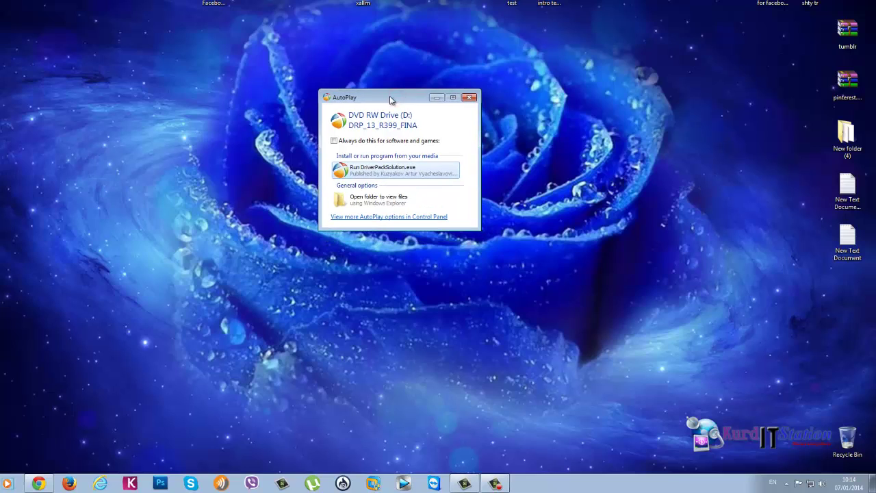
pyautogui.click(381, 171)
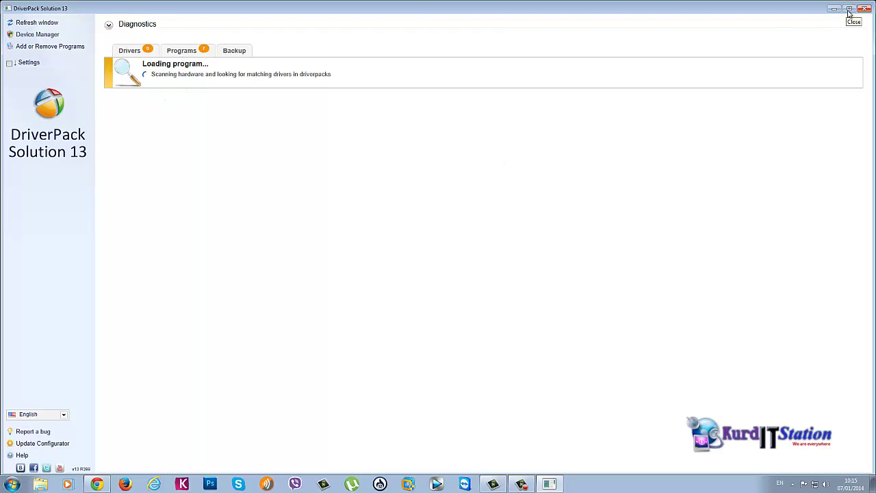
pyautogui.click(849, 9)
pyautogui.click(851, 7)
pyautogui.moveTo(780, 4); pyautogui.dragTo(705, 66)
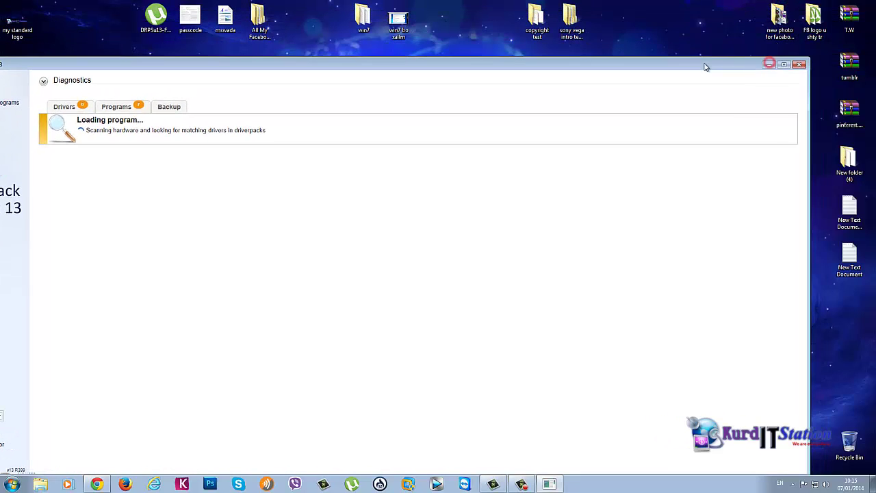
pyautogui.moveTo(793, 98); pyautogui.dragTo(589, 121)
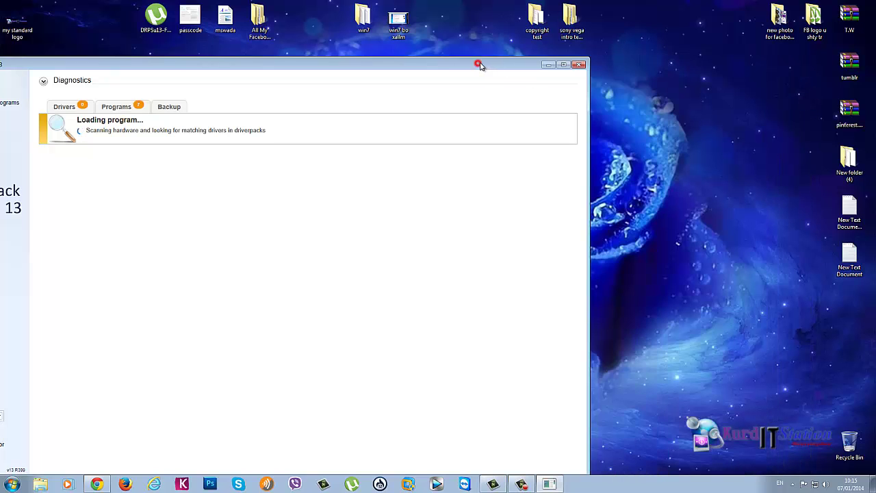
pyautogui.moveTo(481, 67); pyautogui.dragTo(653, 31)
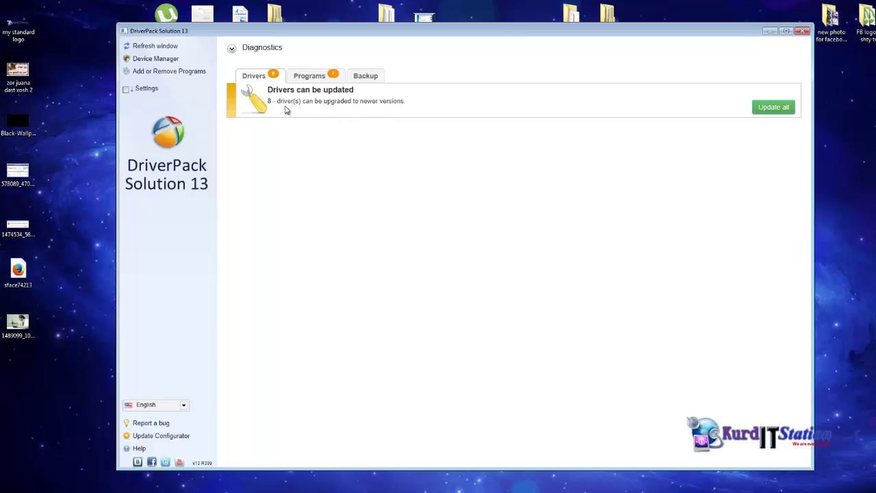
# - Look over the programs offered for installation and the computer's hardware and system details under Diagnostics
pyautogui.click(317, 77)
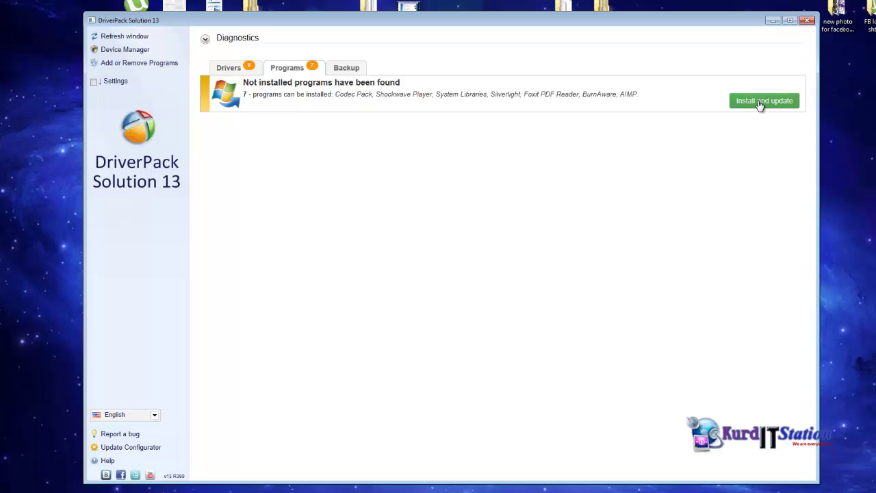
pyautogui.click(299, 87)
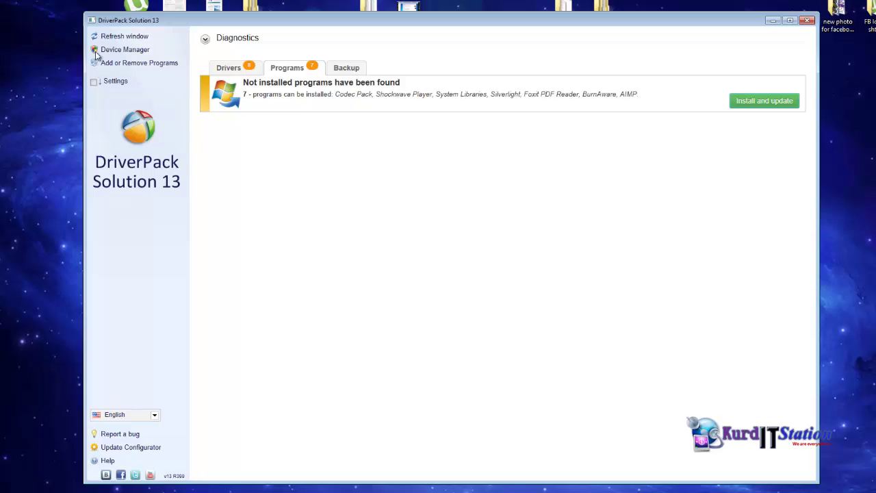
pyautogui.click(206, 40)
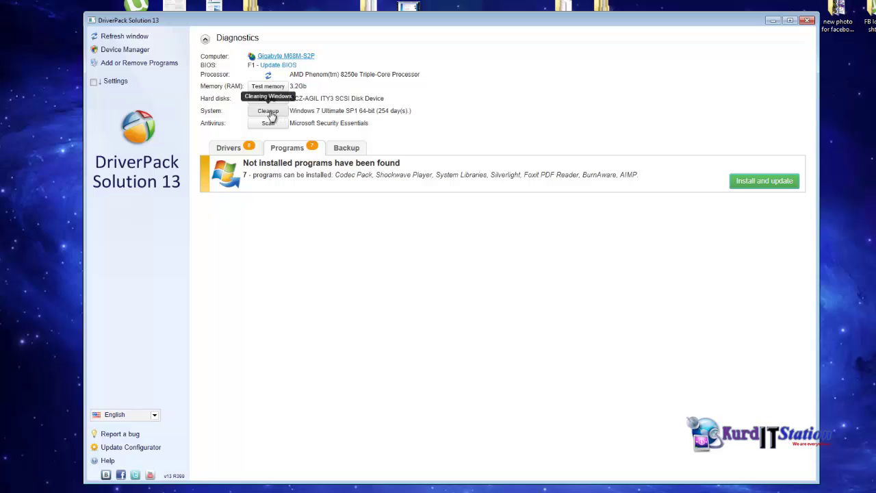
pyautogui.click(205, 40)
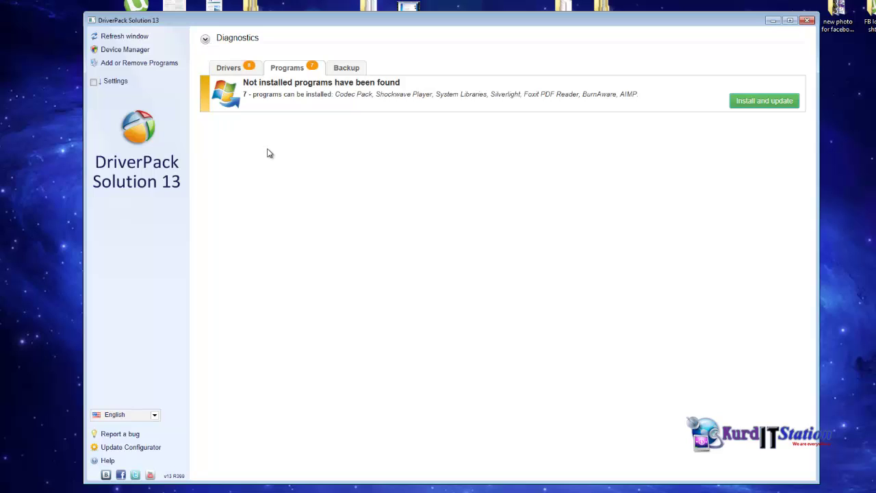
# - Switch the DriverPack Solution interface language to Kurdish, dismiss the exception dialog with OK, and reposition the reloaded window
pyautogui.click(153, 416)
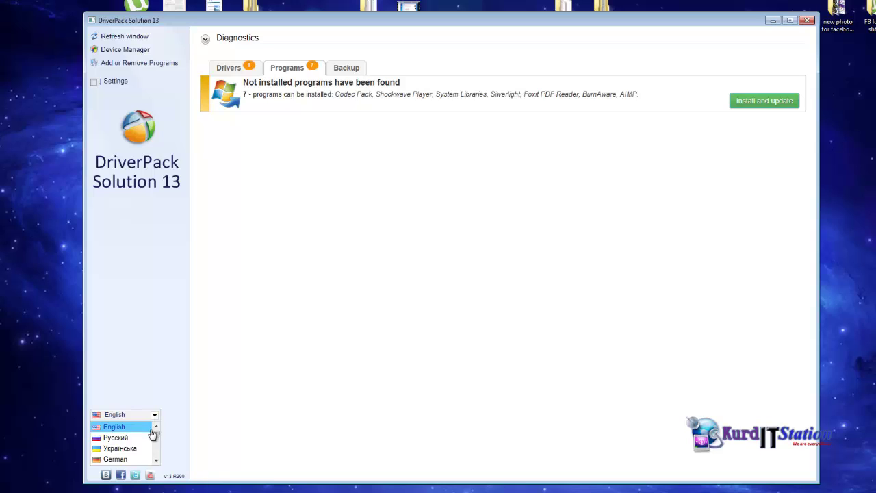
pyautogui.moveTo(156, 430); pyautogui.dragTo(158, 448)
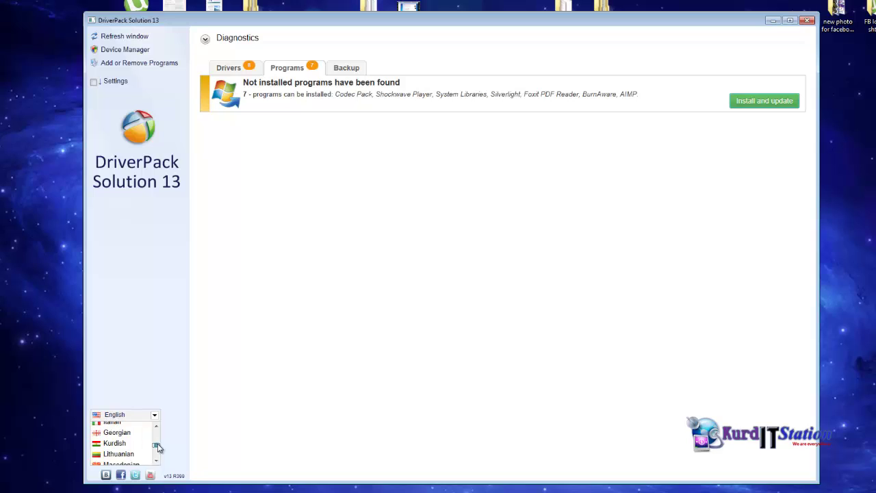
pyautogui.click(119, 445)
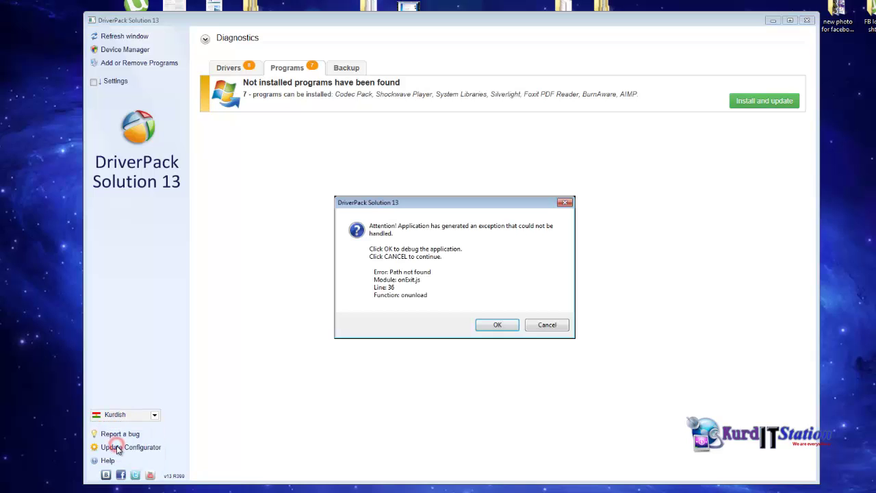
pyautogui.click(486, 326)
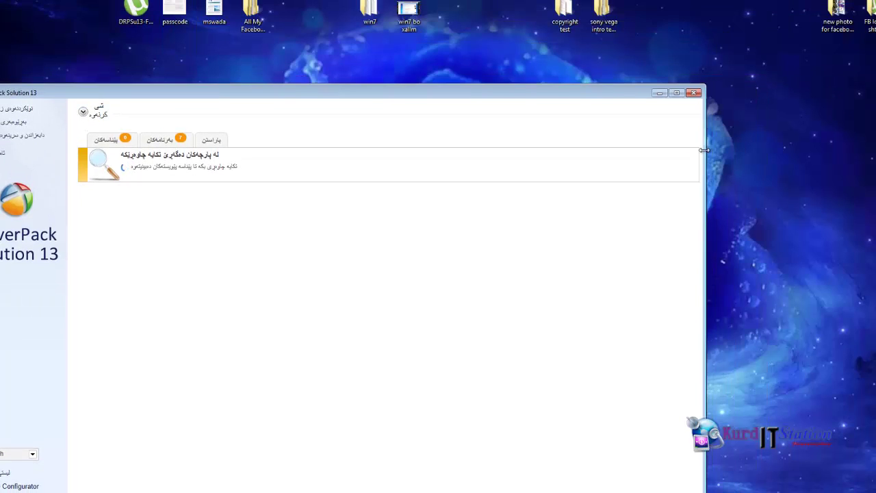
pyautogui.moveTo(510, 94); pyautogui.dragTo(636, 36)
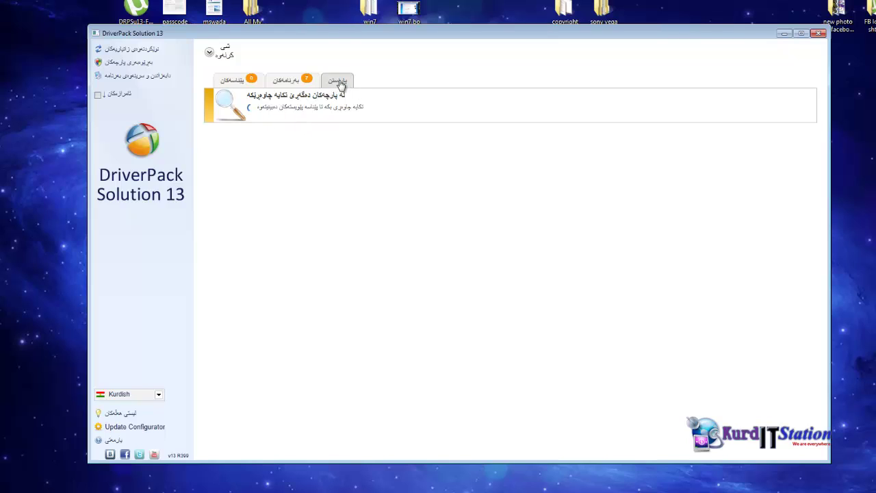
# - View the drivers, programs and backup pages in the Kurdish interface
pyautogui.click(239, 83)
pyautogui.click(277, 81)
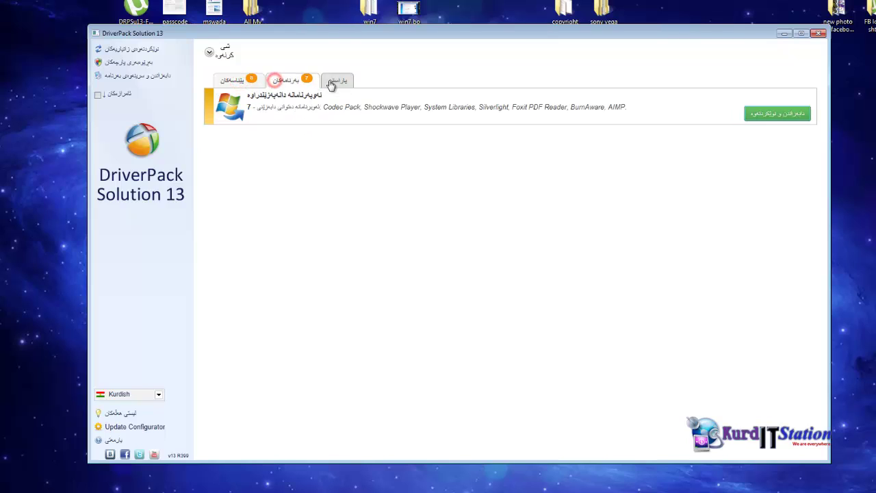
pyautogui.click(333, 80)
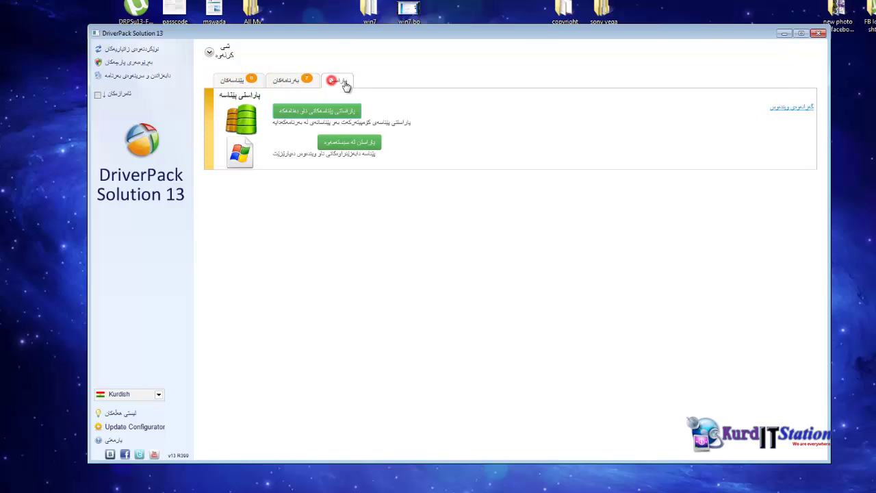
# - Browse the available interface languages and close the list without choosing another one
pyautogui.click(158, 395)
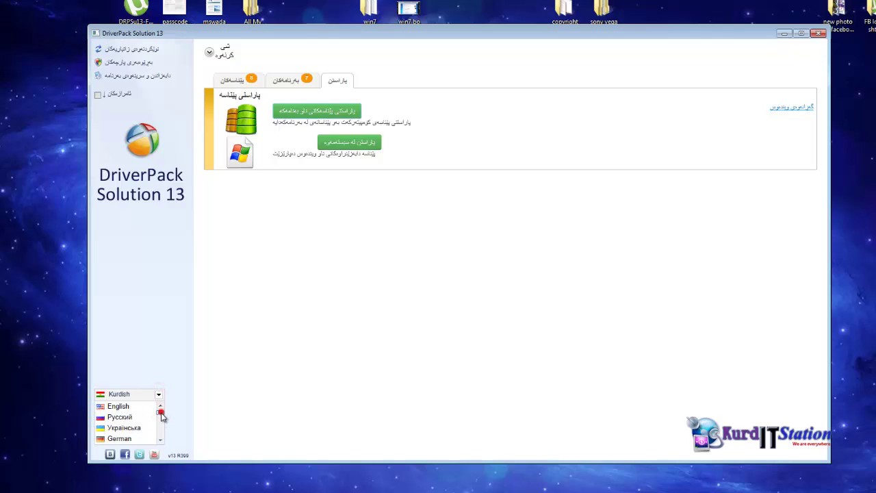
pyautogui.scroll(-3, 161, 415)
pyautogui.scroll(3, 161, 415)
pyautogui.moveTo(162, 412)
pyautogui.mouseDown()
pyautogui.moveTo(161, 445)
pyautogui.moveTo(162, 410)
pyautogui.mouseUp()
pyautogui.scroll(-1, 162, 427)
pyautogui.click(259, 251)
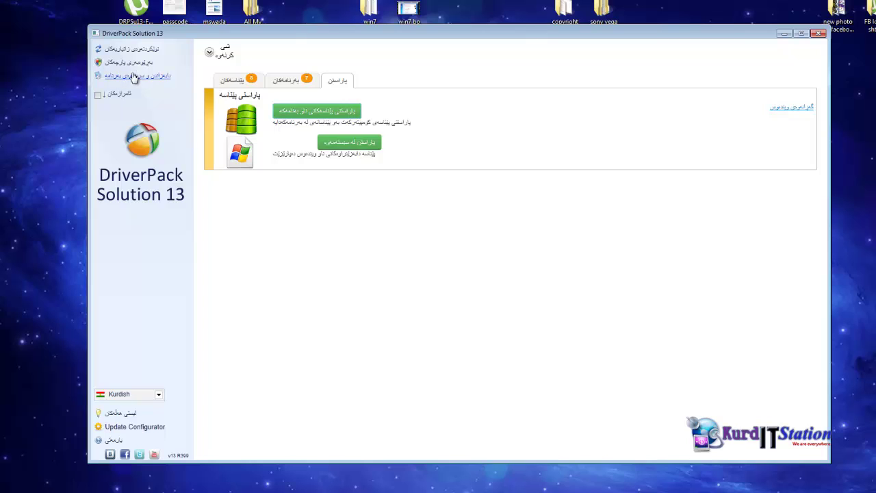
# - Review the Kurdish programs and drivers pages, and view the computer's Diagnostics details before collapsing them
pyautogui.moveTo(464, 34); pyautogui.dragTo(458, 39)
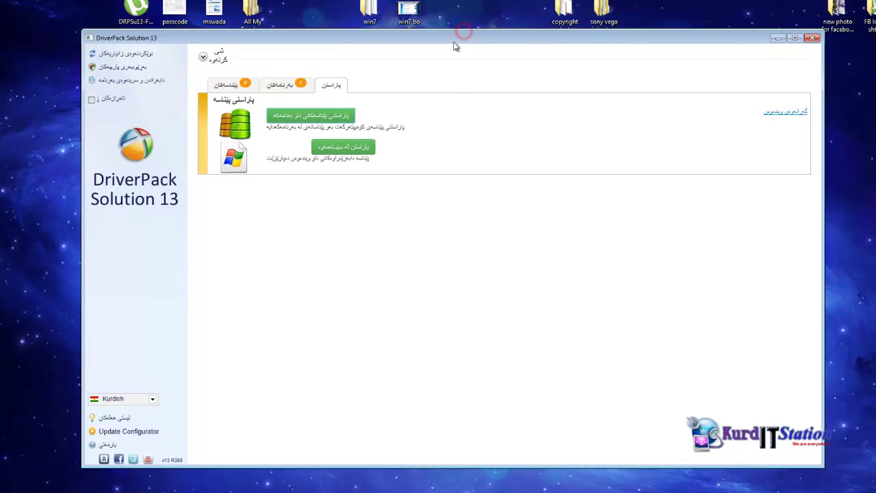
pyautogui.click(286, 89)
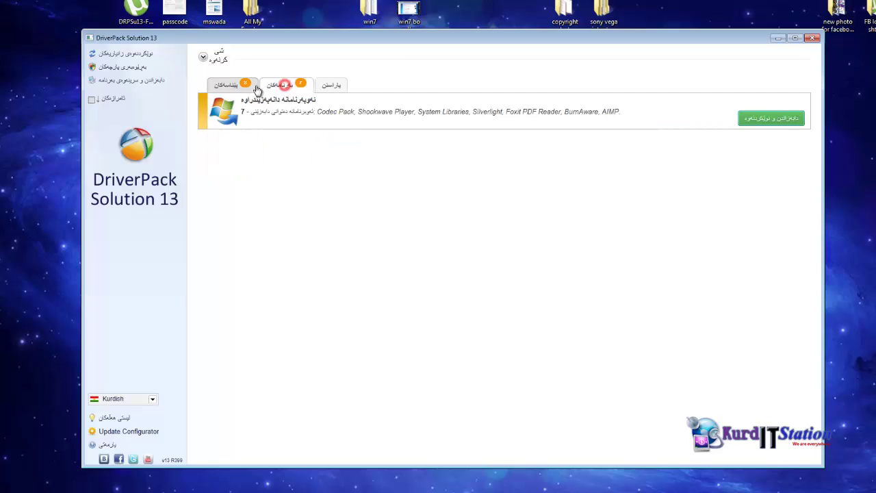
pyautogui.click(223, 85)
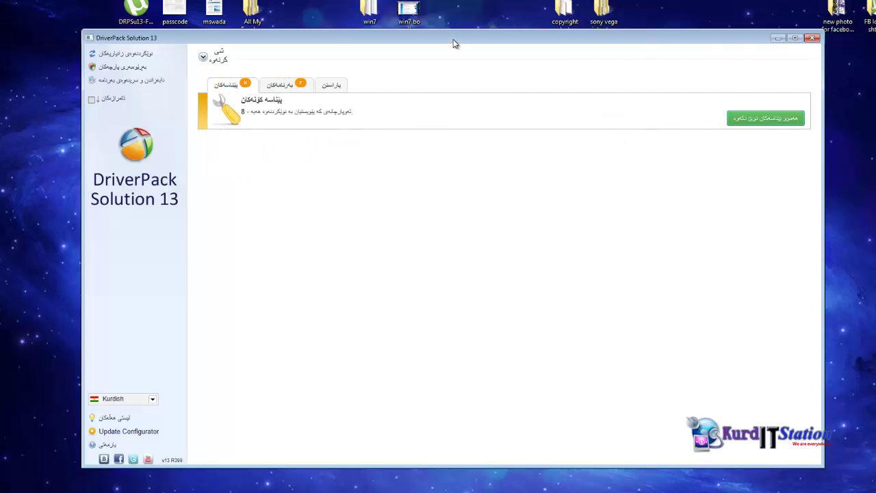
pyautogui.moveTo(453, 43); pyautogui.dragTo(450, 50)
pyautogui.click(202, 57)
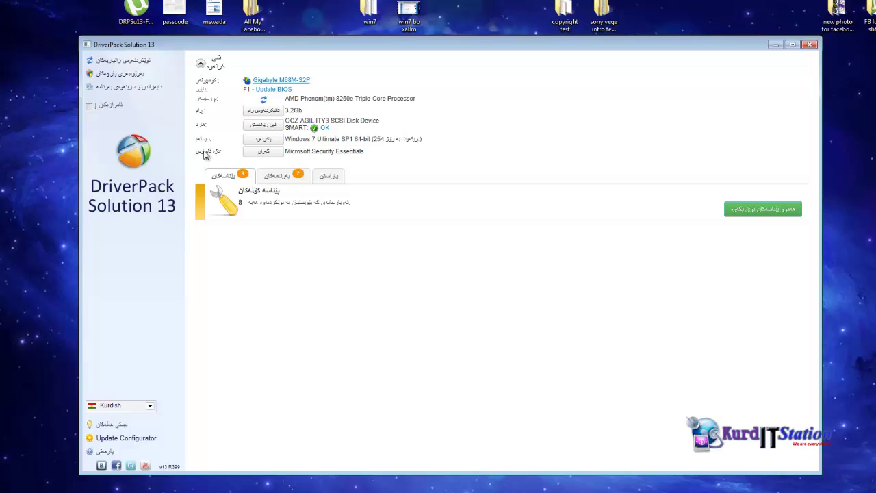
pyautogui.click(201, 63)
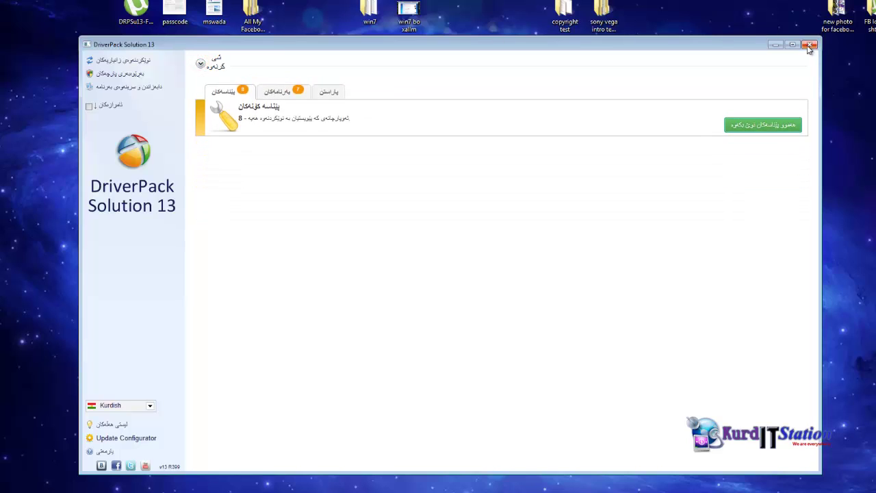
# - Close DriverPack Solution 13 and refresh the desktop
pyautogui.moveTo(506, 47)
pyautogui.mouseDown()
pyautogui.moveTo(489, 60)
pyautogui.moveTo(507, 61)
pyautogui.mouseUp()
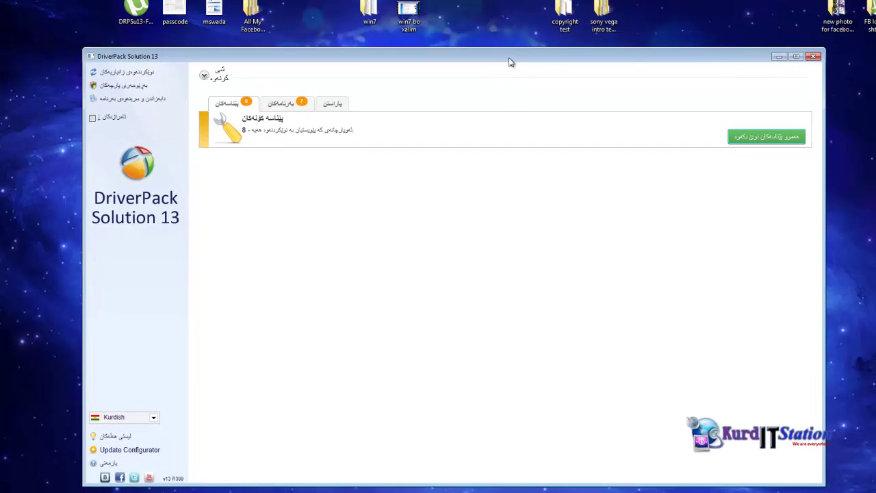
pyautogui.click(813, 57)
pyautogui.rightClick(413, 191)
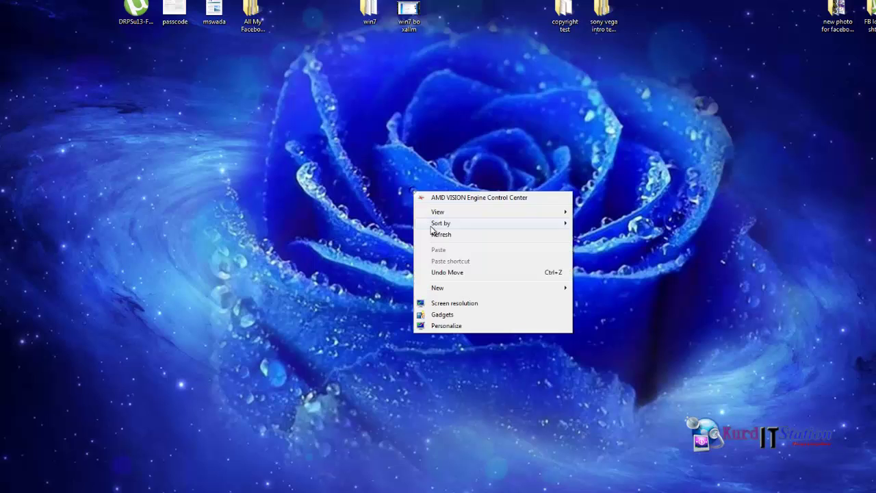
pyautogui.click(435, 236)
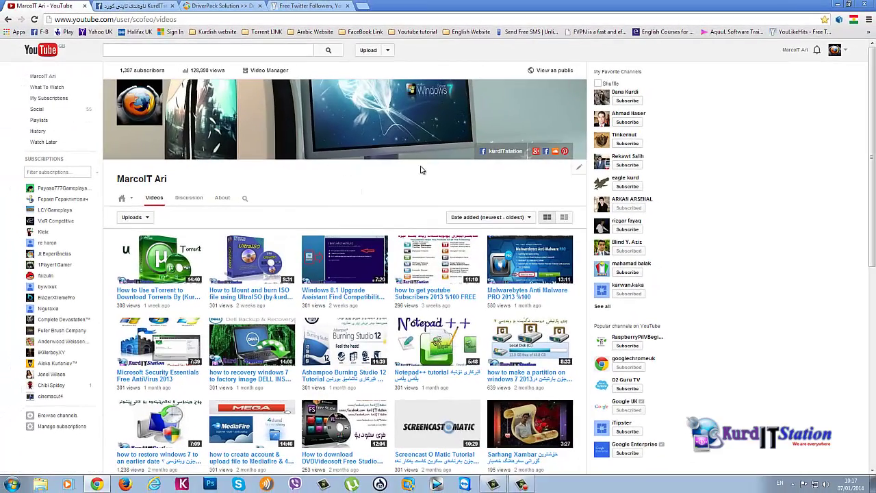
# - In Chrome, look over the YouTube channel's uploaded videos and switch to the KurdITstation Facebook page
pyautogui.scroll(-2, 385, 191)
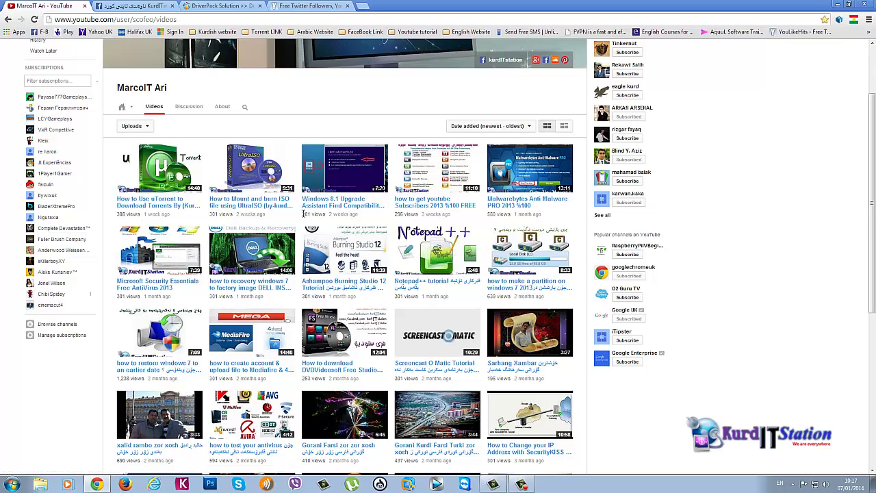
pyautogui.scroll(2, 305, 199)
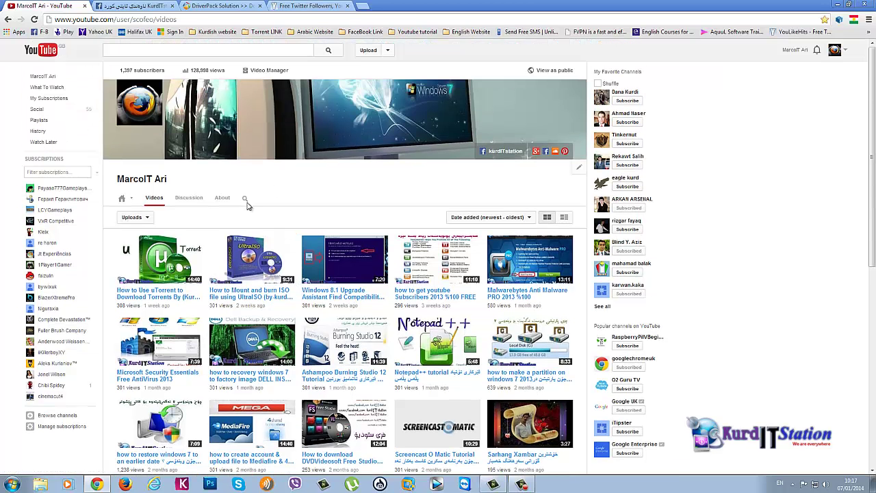
pyautogui.click(137, 6)
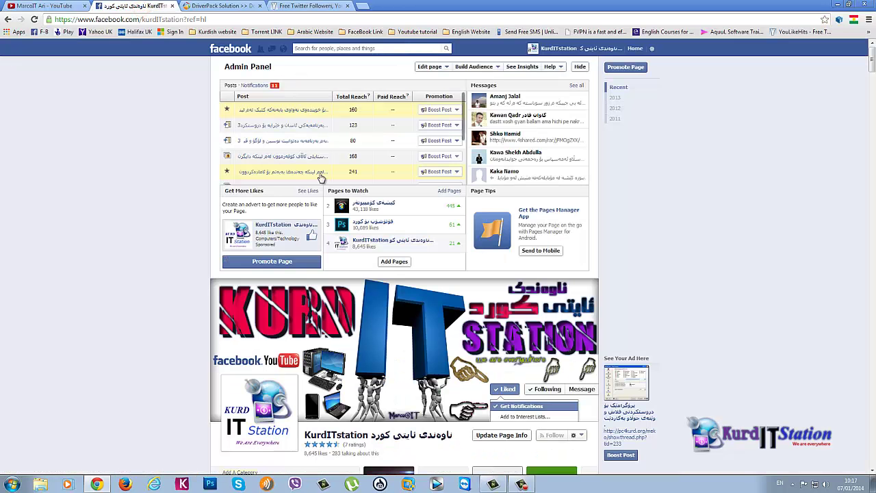
# - Look through the KurdITstation Facebook page's header, reviews and recent posts, and return to its beginning
pyautogui.scroll(-3, 561, 216)
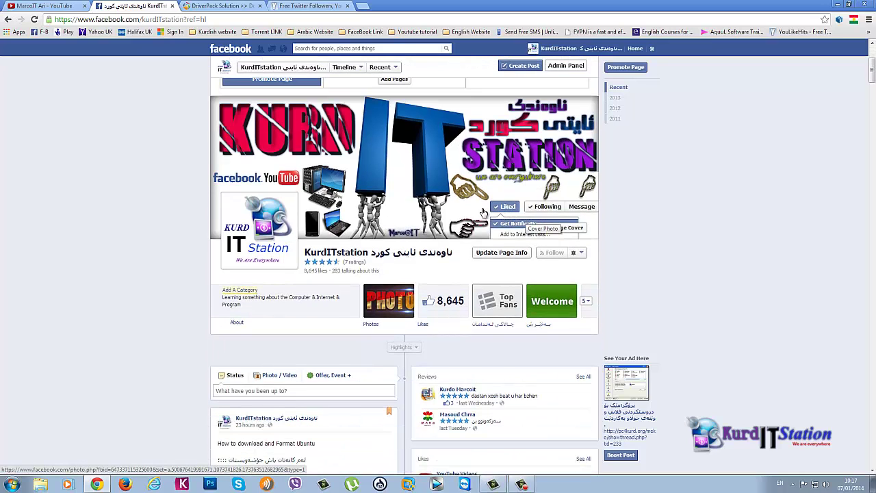
pyautogui.scroll(-1, 444, 217)
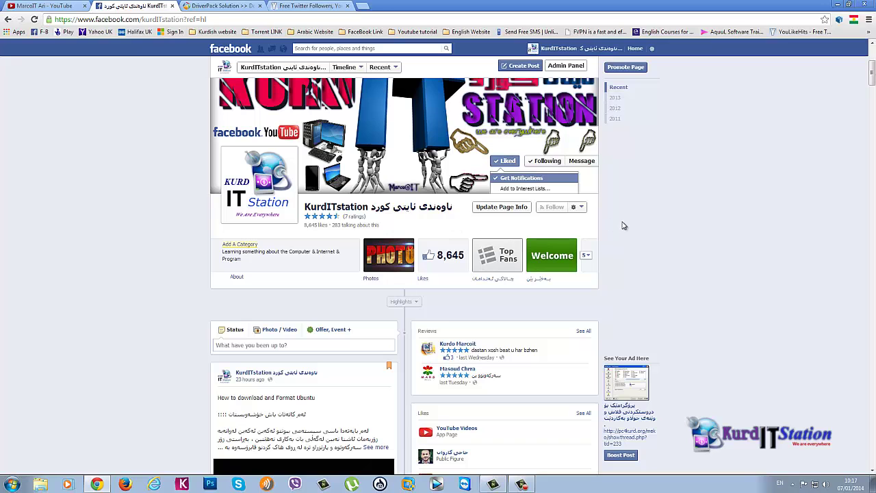
pyautogui.scroll(-2, 632, 225)
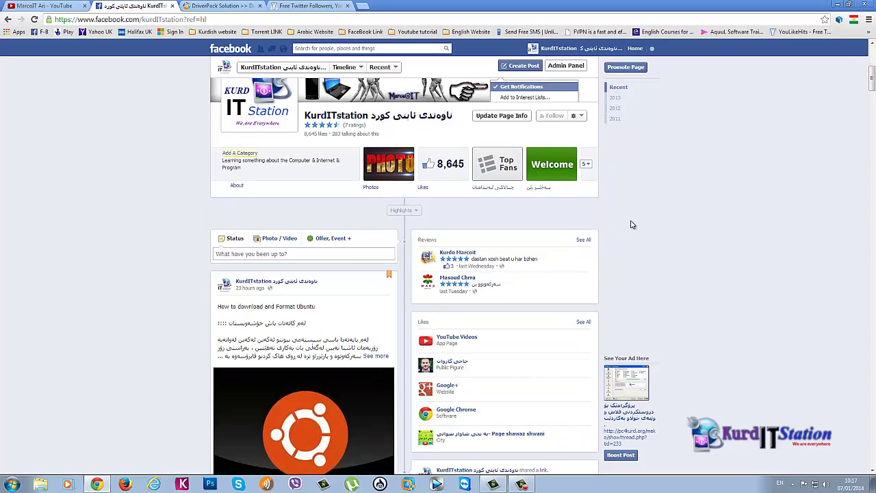
pyautogui.scroll(-1, 632, 224)
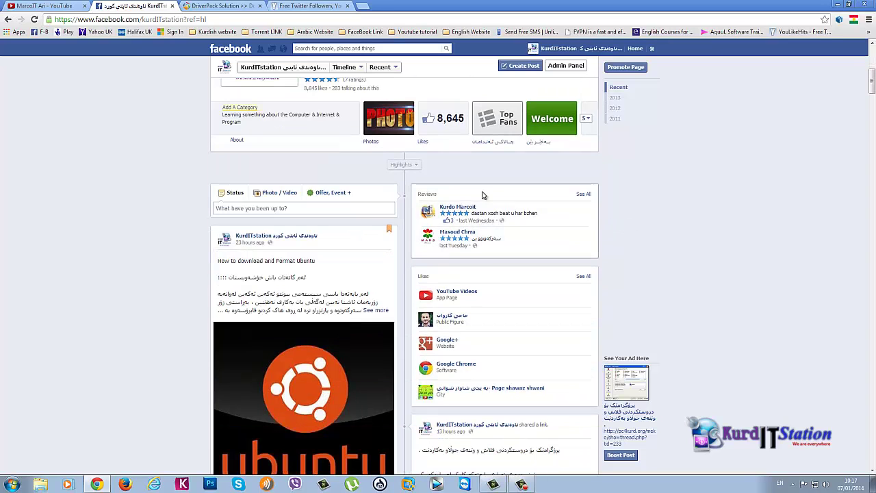
pyautogui.scroll(3, 444, 244)
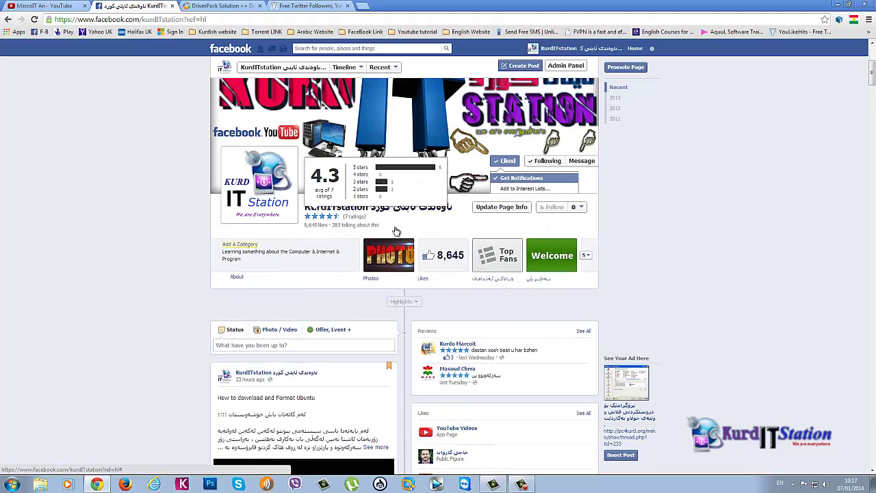
pyautogui.scroll(-3, 415, 273)
pyautogui.scroll(-6, 414, 274)
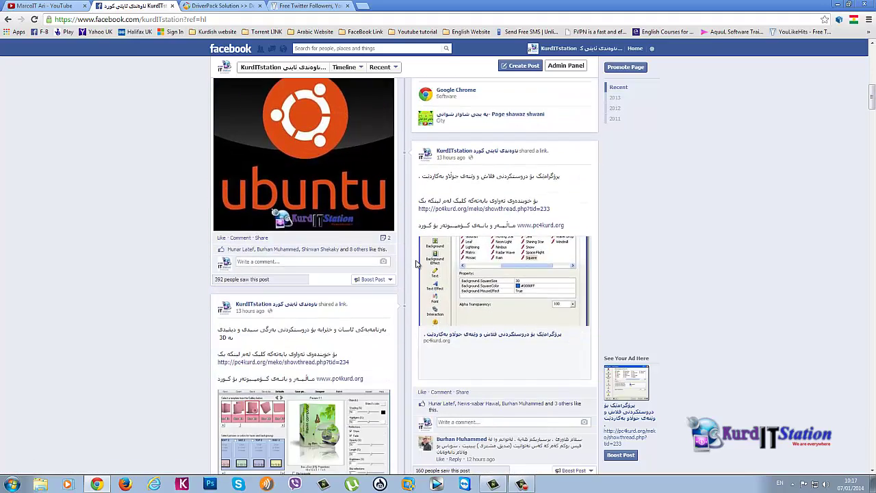
pyautogui.scroll(14, 414, 273)
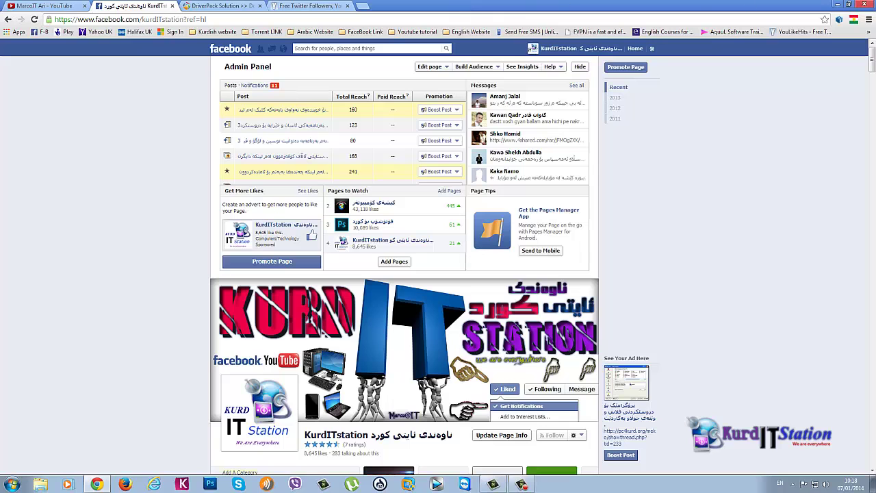
# - Minimize the Chrome window and refresh the Windows desktop
pyautogui.click(838, 5)
pyautogui.rightClick(439, 175)
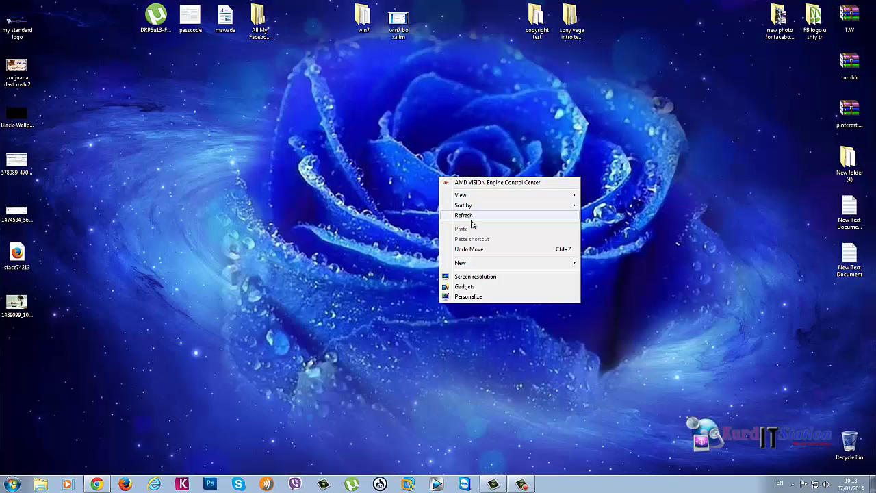
pyautogui.click(472, 220)
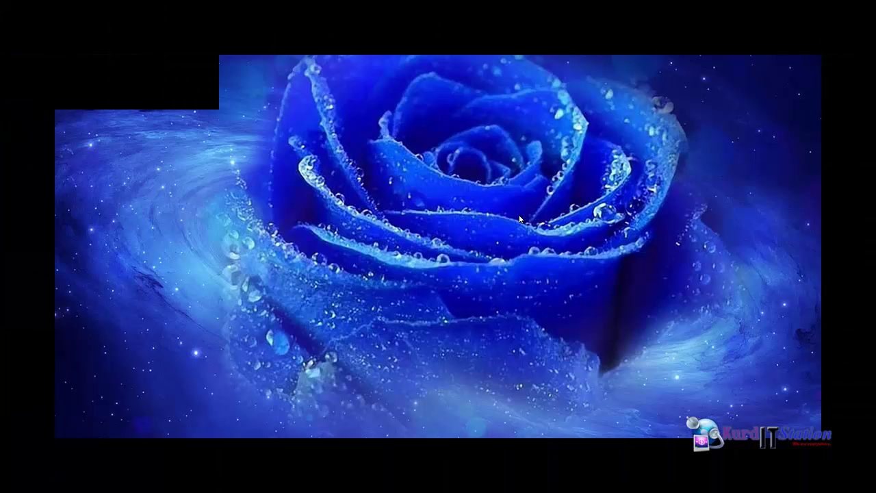